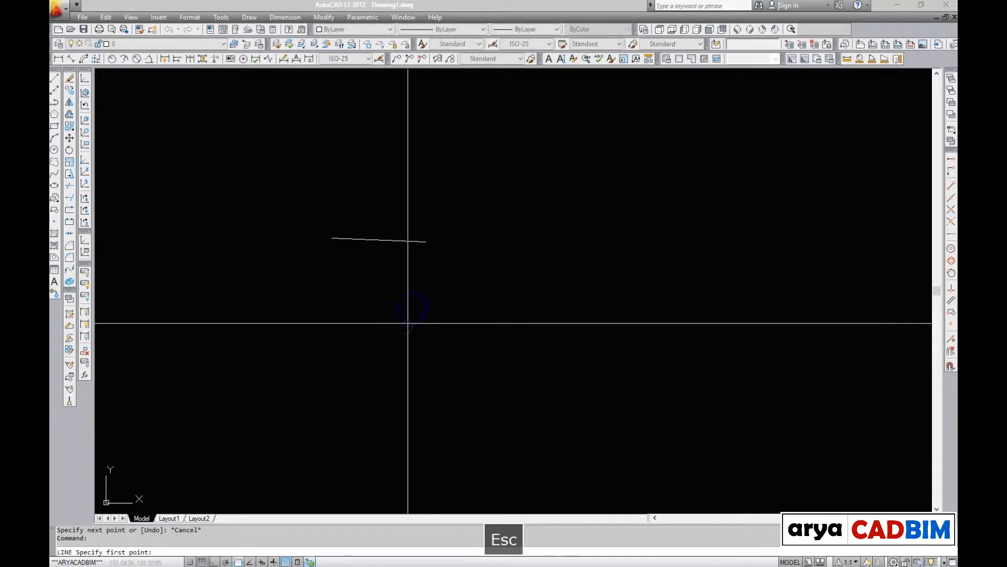
Draw four separate slanted lines of different directions beside the existing short, nearly horizontal line
key(Escape)
right_click(494, 297)
click(508, 303)
click(569, 202)
key(Escape)
right_click(638, 315)
click(640, 315)
click(514, 148)
click(785, 139)
key(Escape)
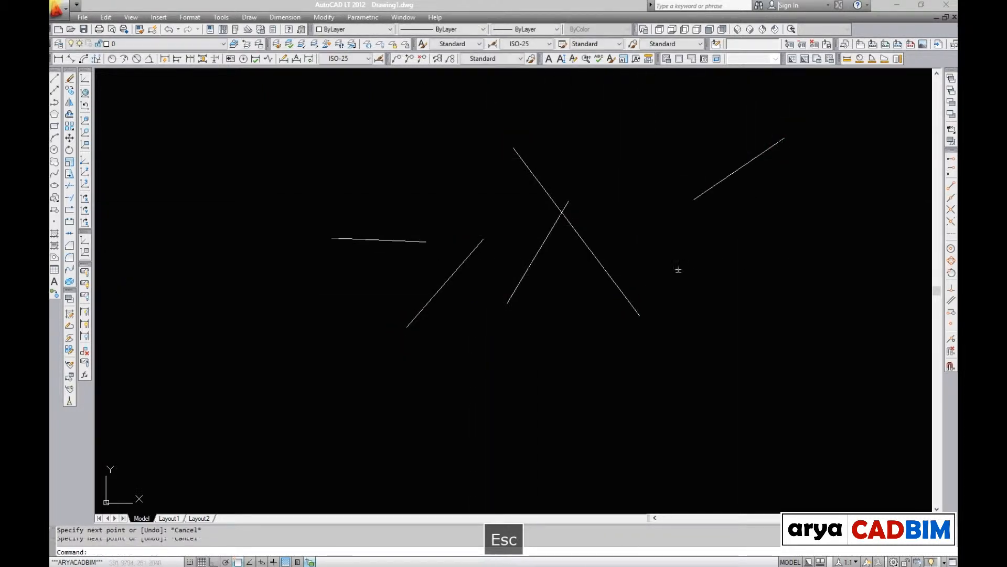
Draw a smaller circle and a larger circle side by side below the slanted lines
key(Escape)
text(c)
key(space)
click(559, 330)
click(582, 286)
key(Escape)
right_click(659, 286)
click(668, 282)
click(659, 211)
key(Escape)
scroll(586, 230, down, 4)
click(607, 216)
click(601, 242)
click(659, 189)
click(649, 216)
click(584, 192)
click(556, 209)
key(Escape)
scroll(624, 214, up, 5)
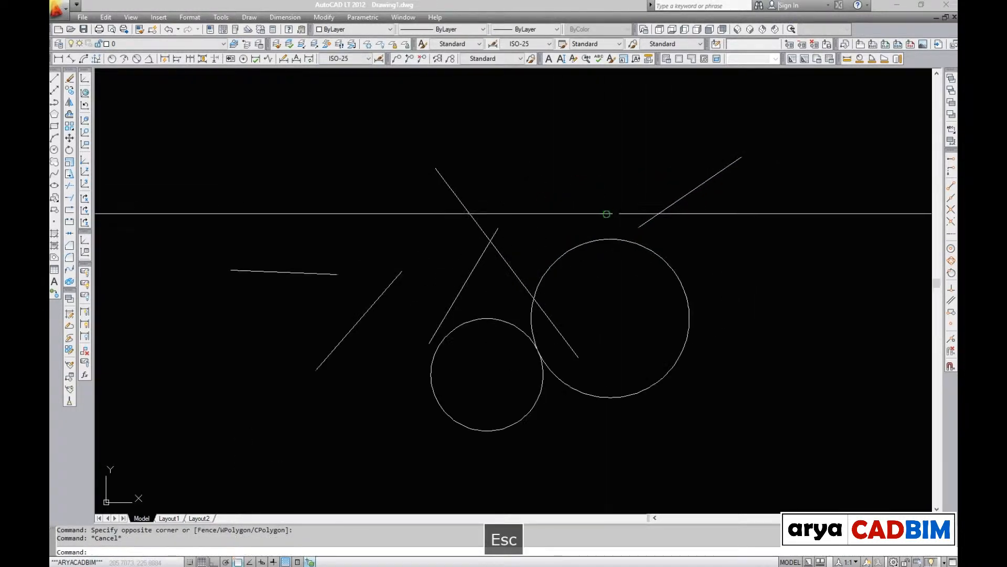
Select all lines and circles in the drawing and erase them
key(ctrl+a)
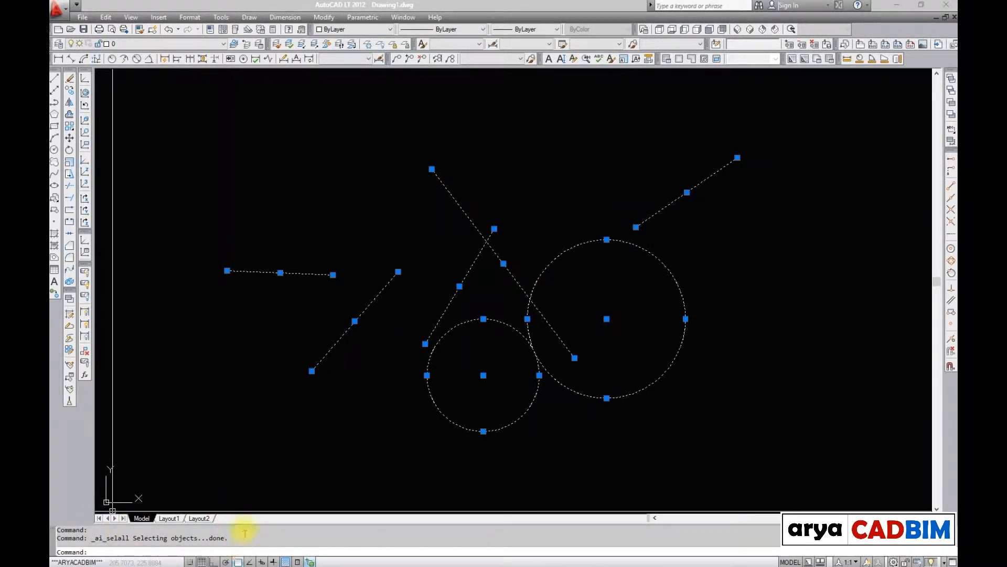
text(e)
key(space)
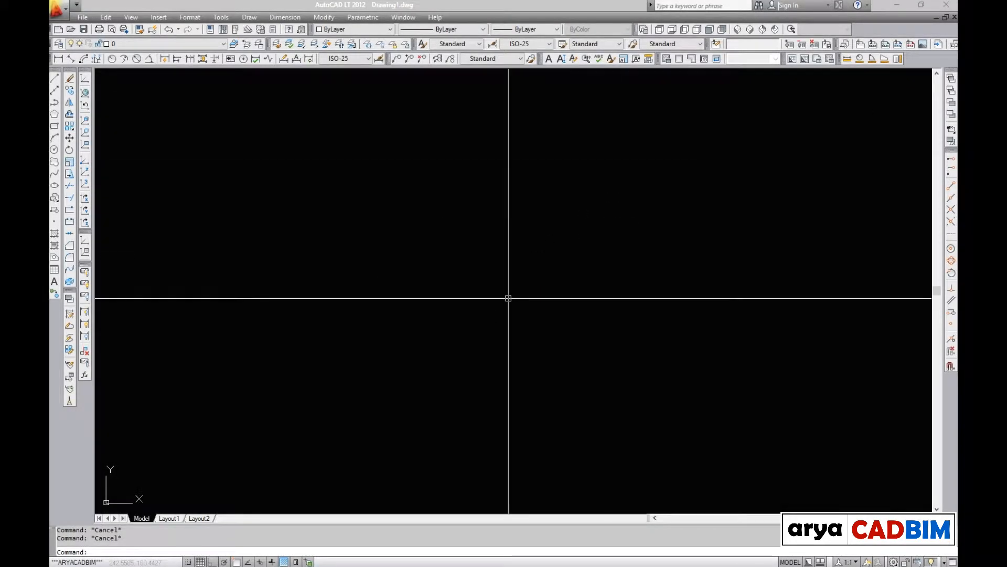
Turn on the grid display and toggle snap mode on and off
key(F7)
scroll(524, 325, up, 5)
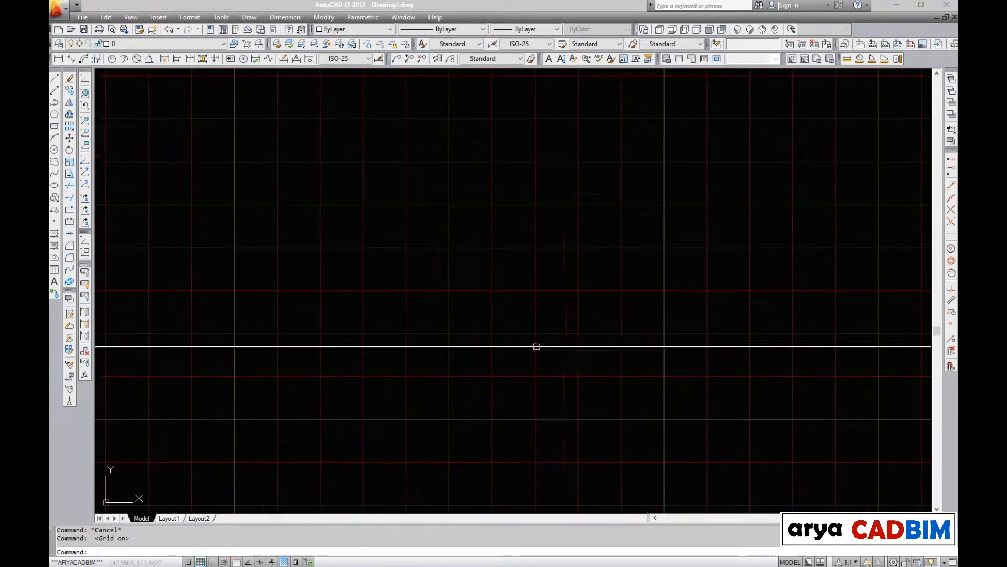
middle_drag(519, 333, 513, 362)
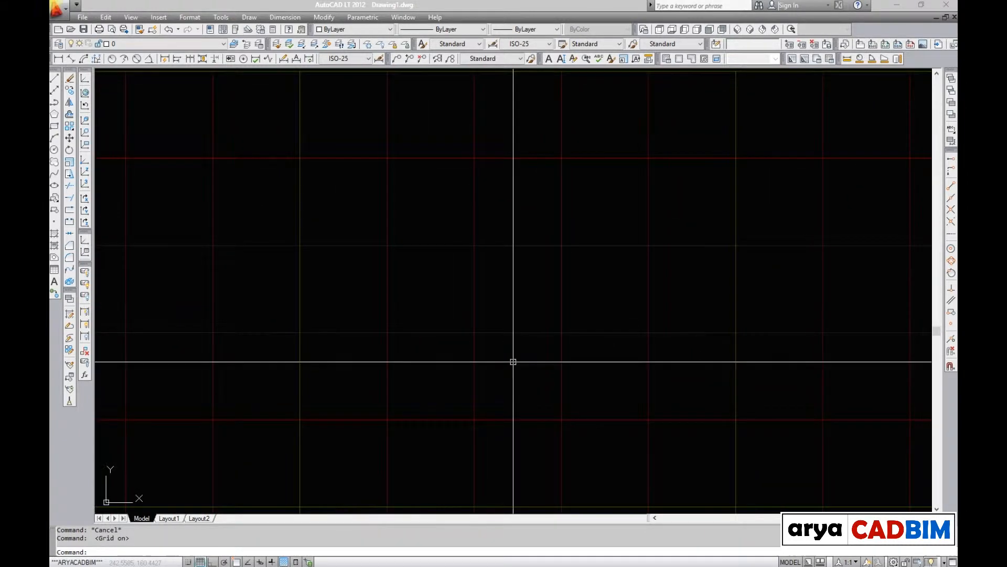
key(ctrl+b)
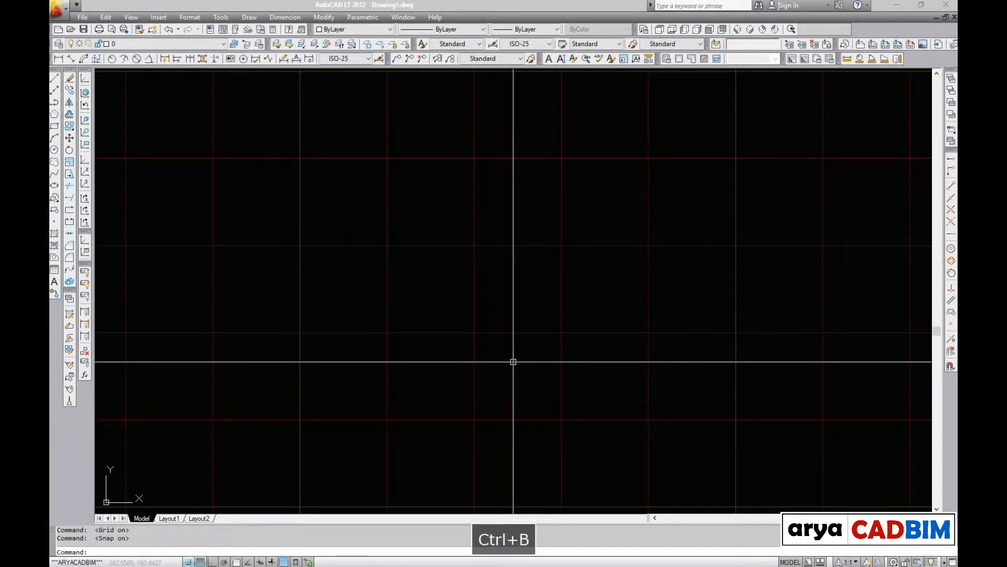
key(ctrl+b)
Start a line with snap off, turn snap on to test the cursor against the grid, and cancel the line
text(l)
key(space)
click(423, 313)
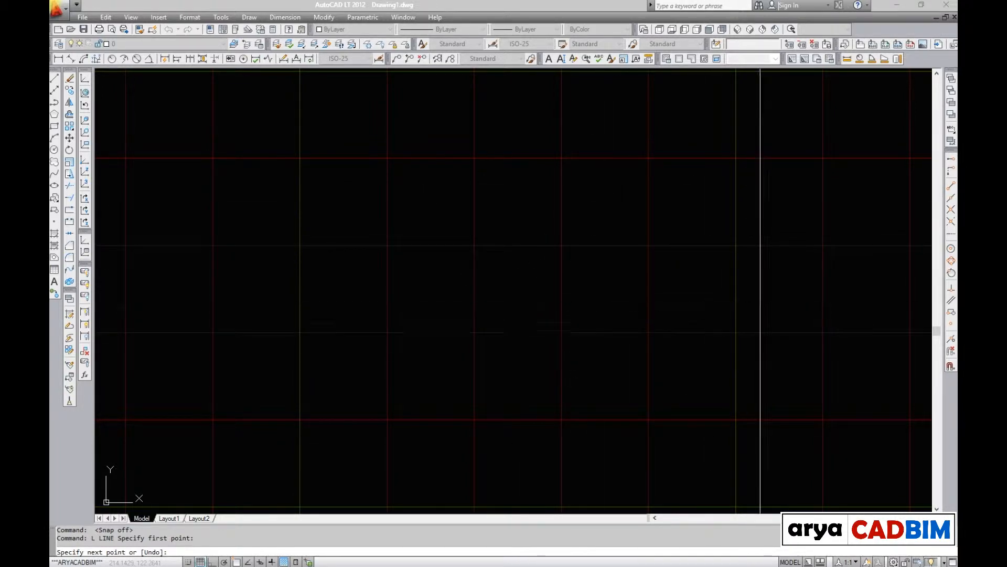
key(ctrl+b)
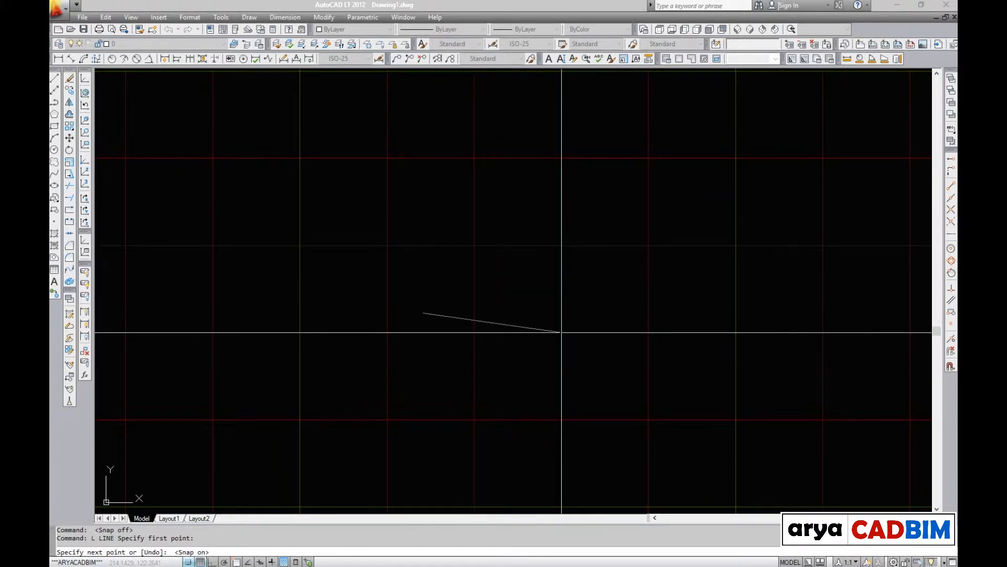
key(Escape)
Turn off the grid display and snap mode
key(F7)
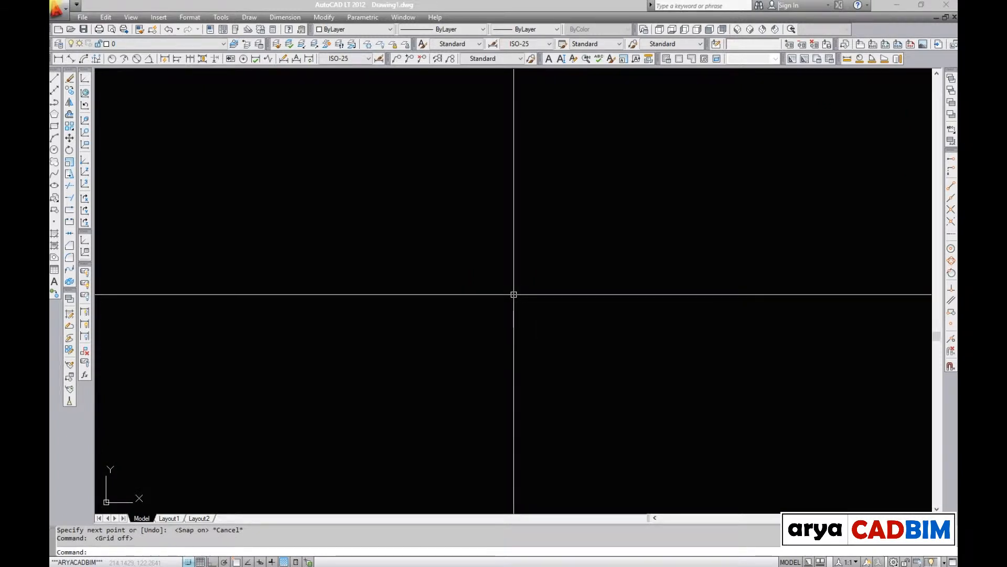
key(F9)
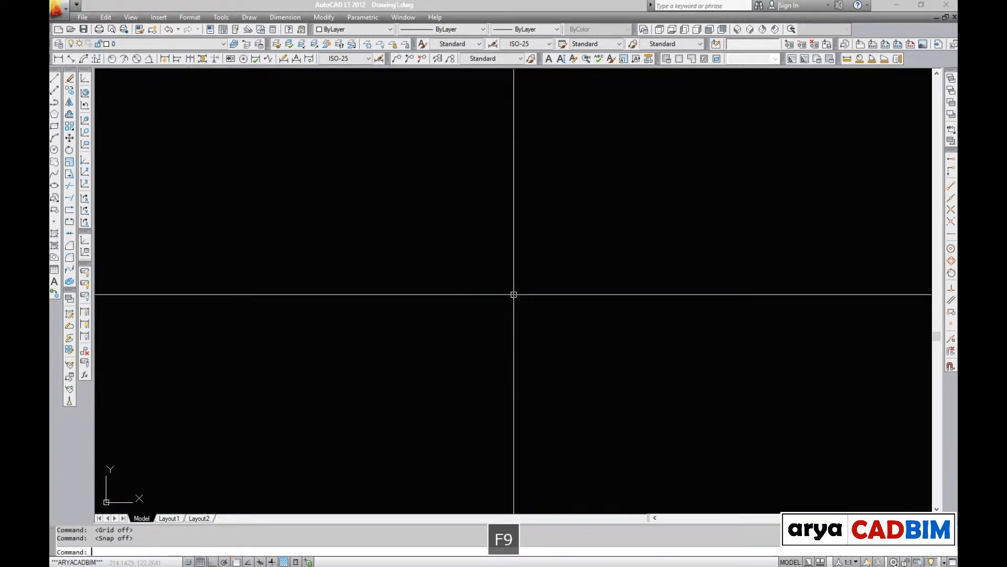
key(F9)
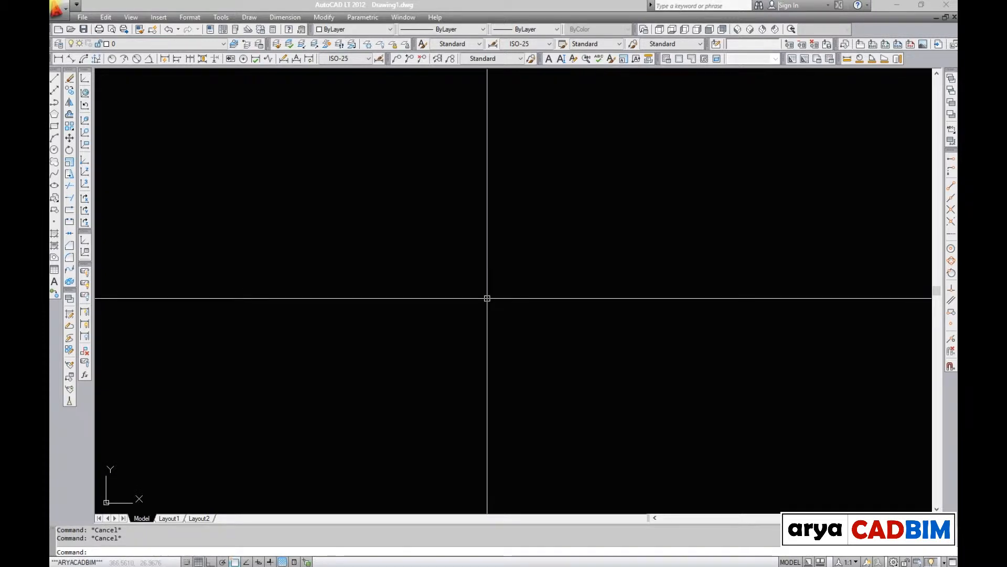
Draw a single diagonal line rising to the right in the empty drawing
text(l)
key(space)
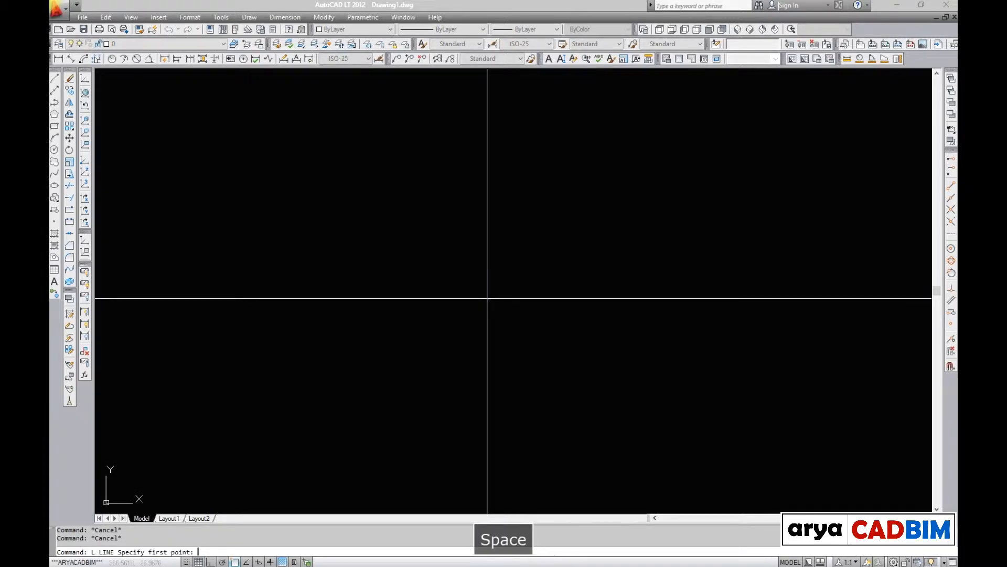
click(382, 303)
click(504, 198)
key(Escape)
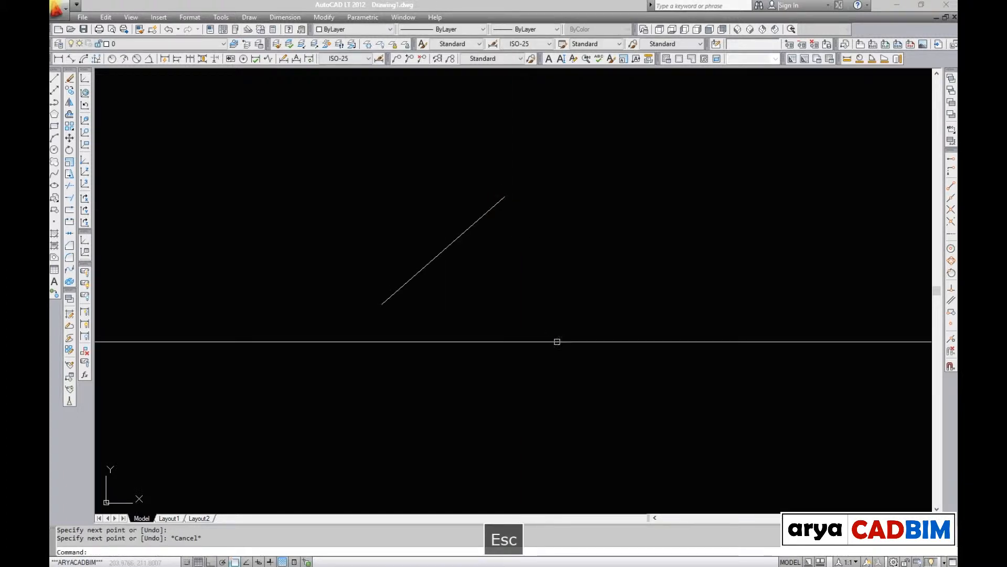
Draw a circle below and to the right of the diagonal line
text(C)
key(space)
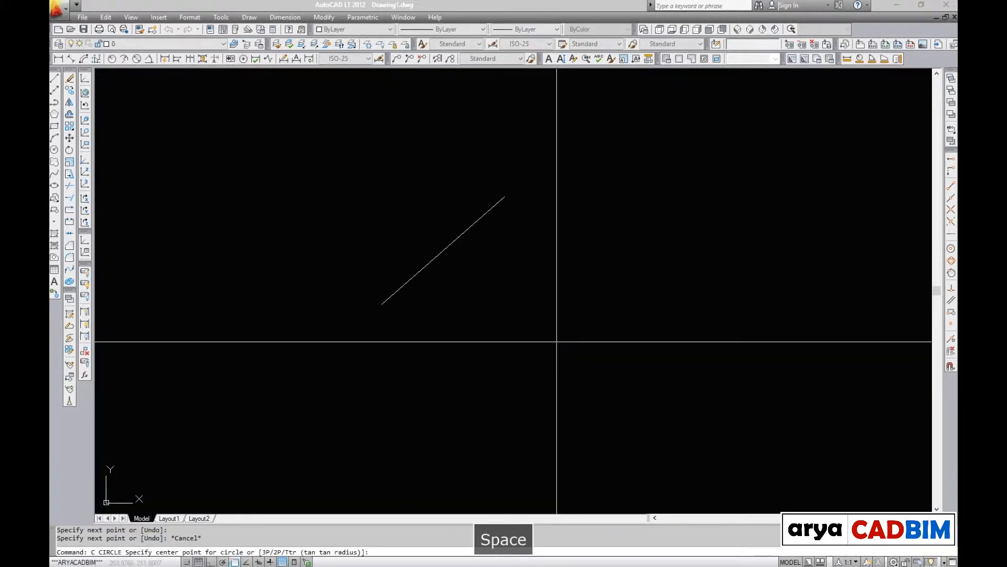
click(568, 359)
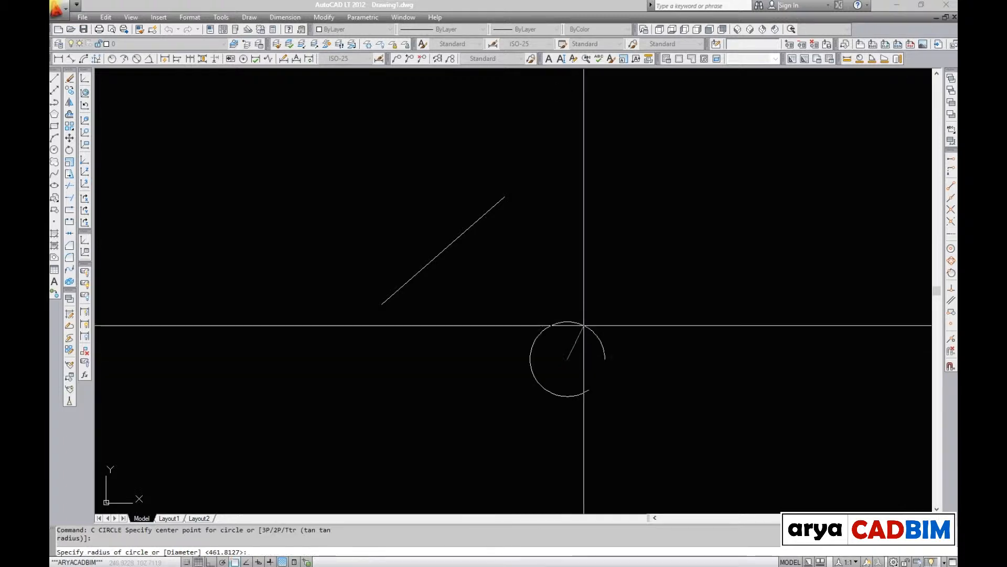
click(598, 288)
middle_drag(560, 331, 554, 258)
scroll(553, 258, down, 2)
key(Escape)
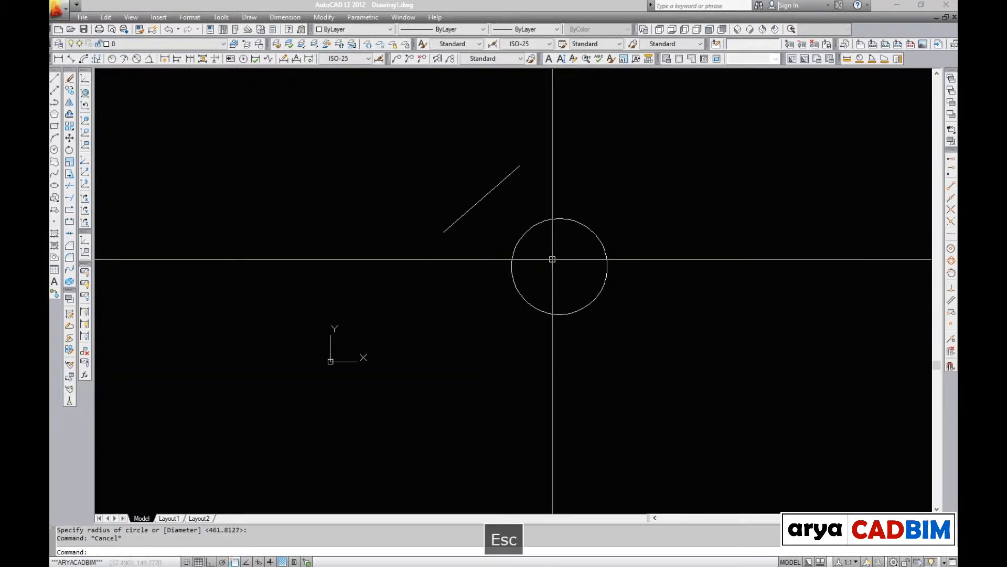
Copy the circle to the clipboard
key(ctrl+c)
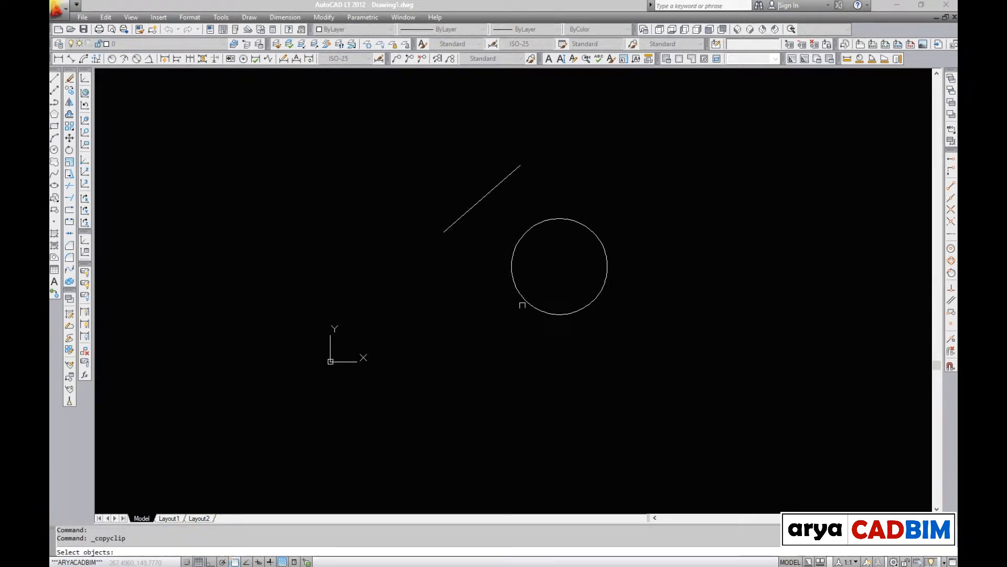
right_click(496, 344)
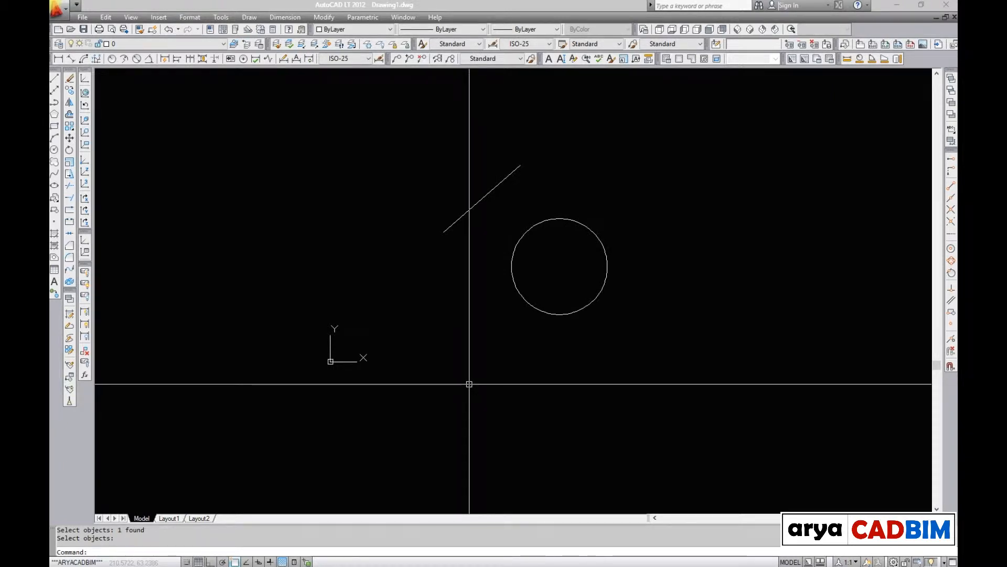
Cut the circle to the clipboard and undo the cut
key(ctrl+x)
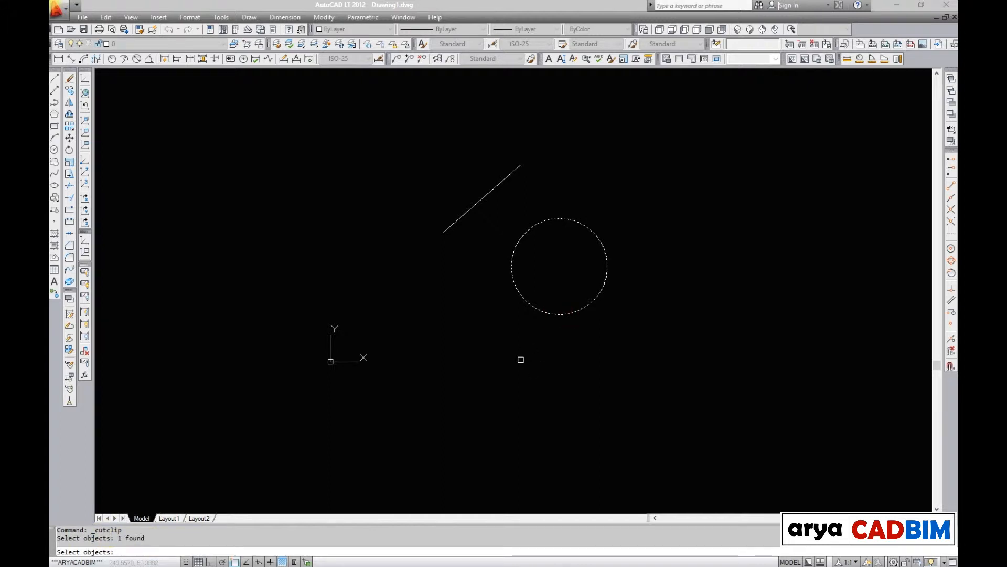
key(Return)
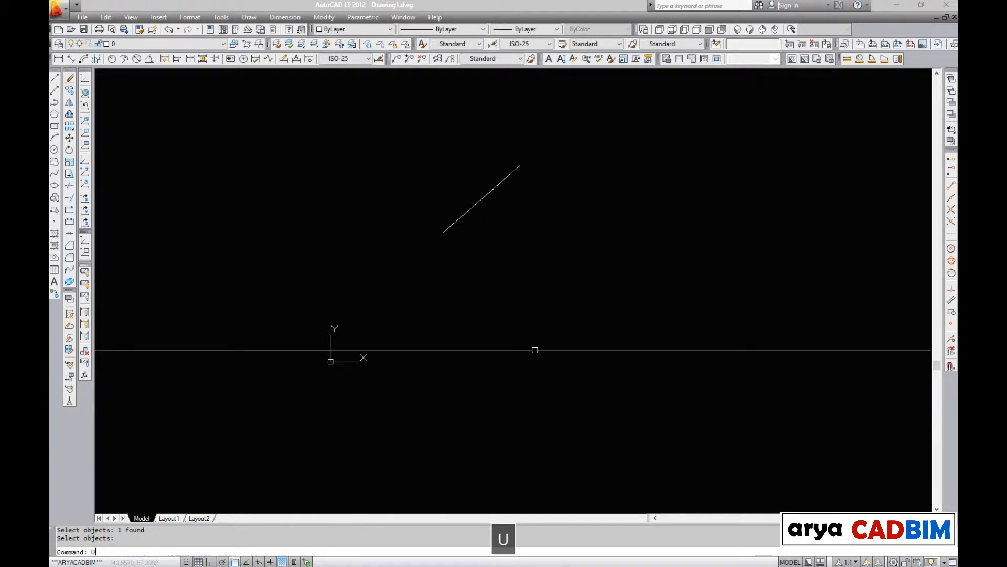
text(U)
key(space)
Paste the clipboard circle to the right of the original circle
middle_drag(520, 346, 492, 327)
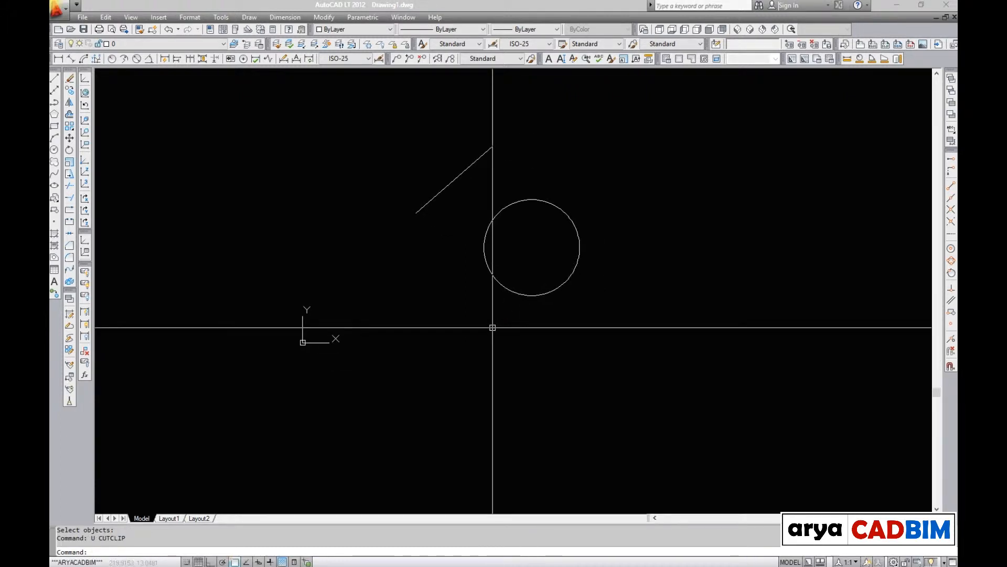
key(ctrl+v)
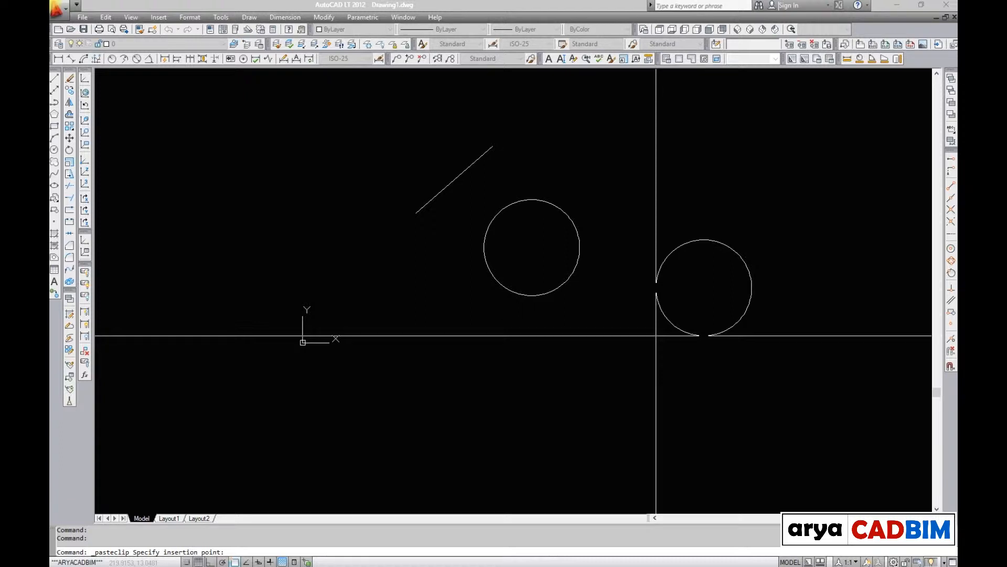
click(656, 336)
middle_drag(602, 393, 542, 332)
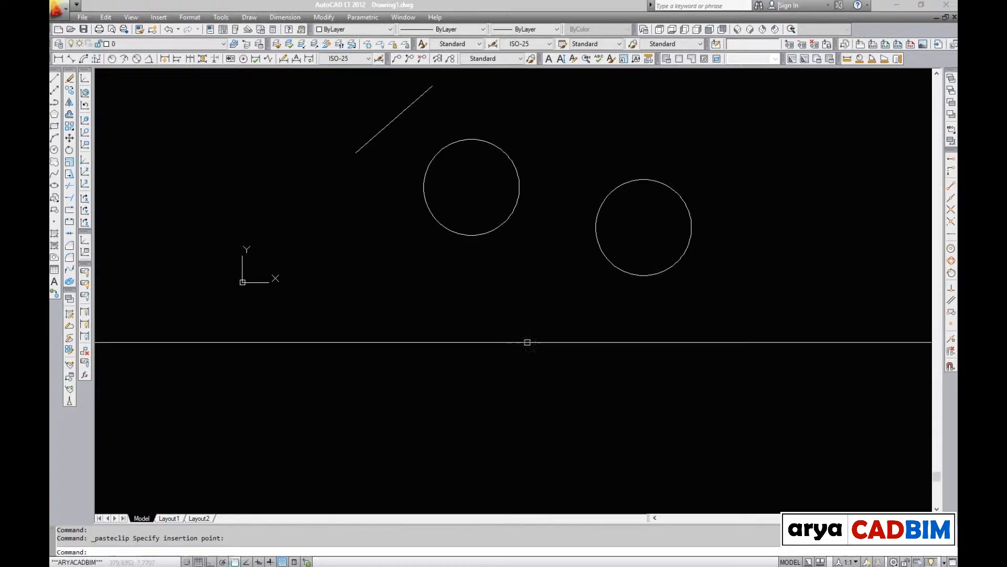
Copy the original circle with a base point below and left of it, and paste the copy below the two circles
key(ctrl+shift+c)
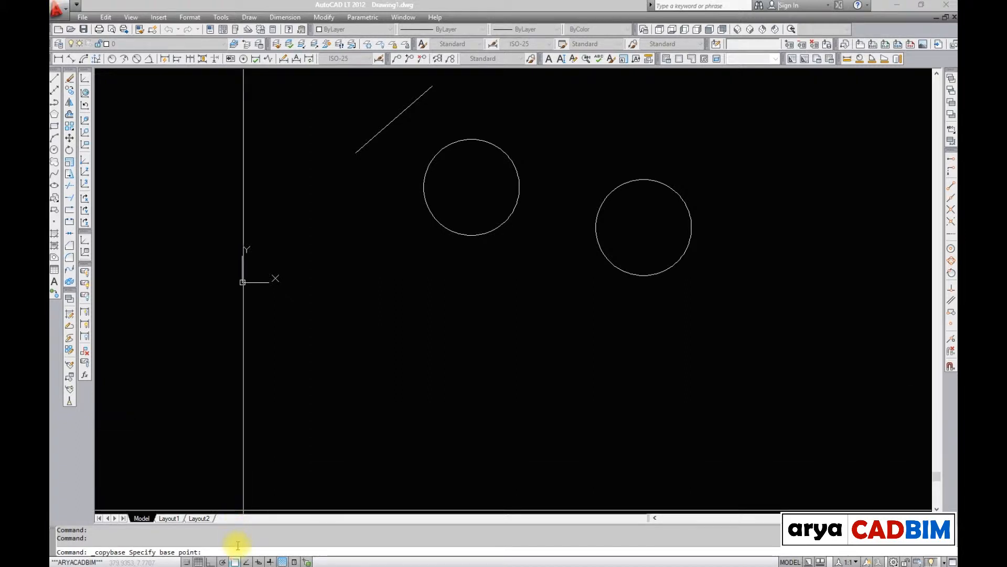
click(385, 356)
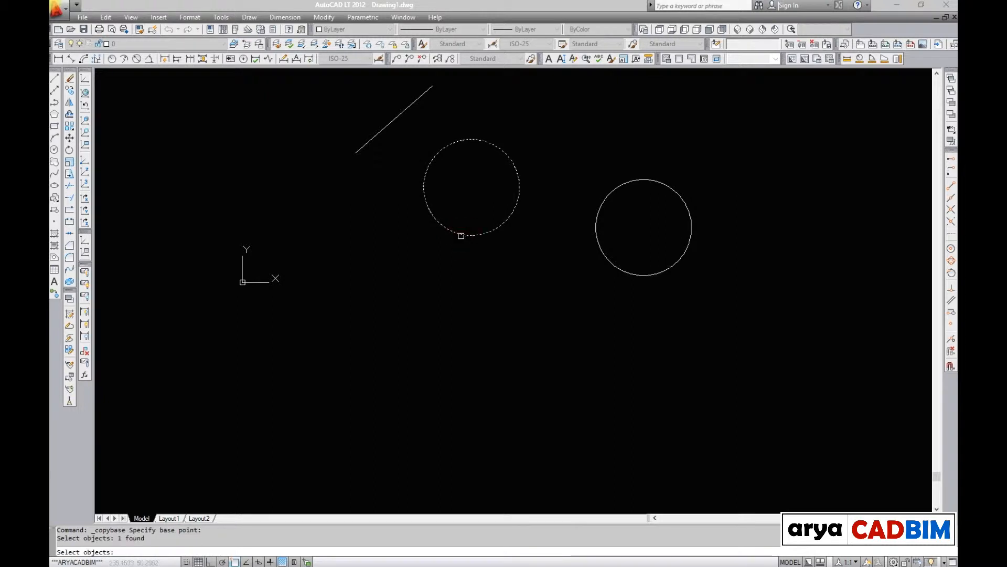
key(ctrl+v)
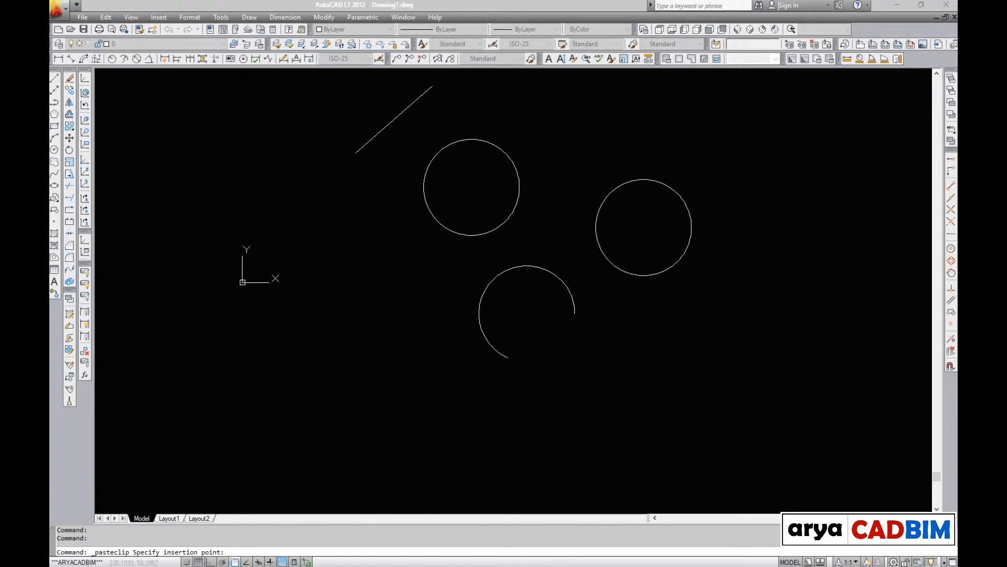
click(441, 482)
middle_drag(406, 317, 451, 368)
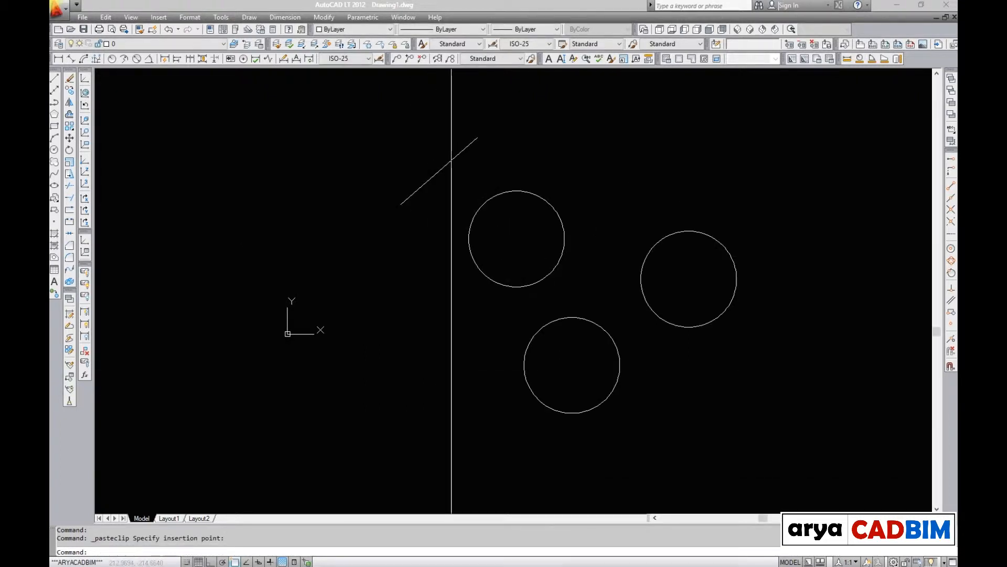
Copy the diagonal line with its lower endpoint as base point and paste the copy to its right, above the circles
key(ctrl+shift+c)
click(400, 205)
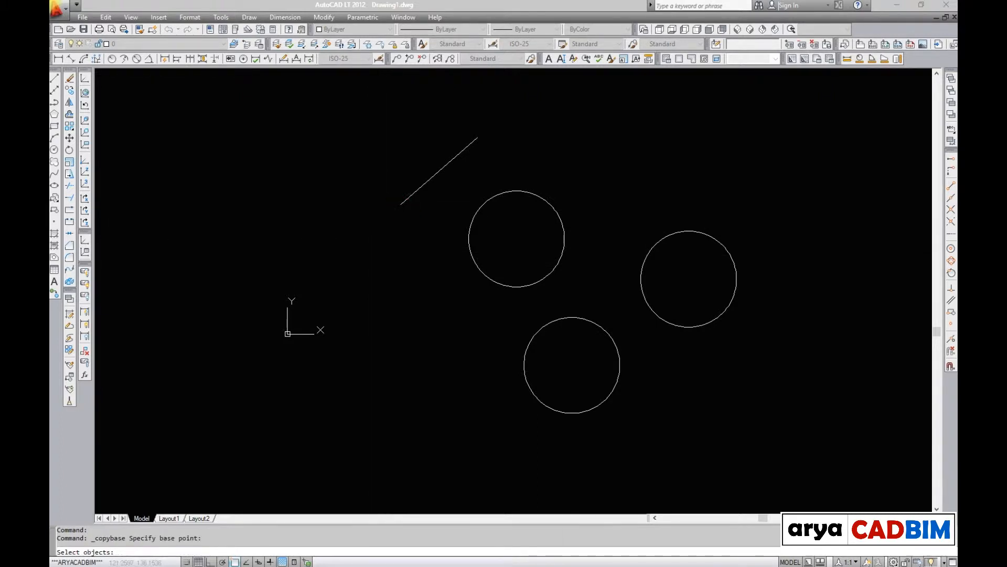
key(Return)
key(ctrl+v)
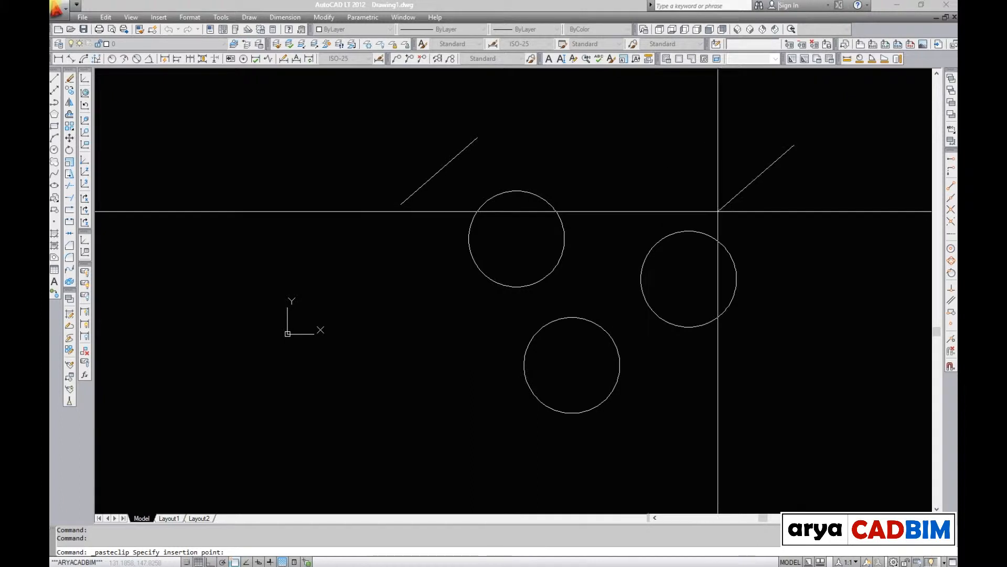
click(615, 211)
scroll(570, 245, down, 2)
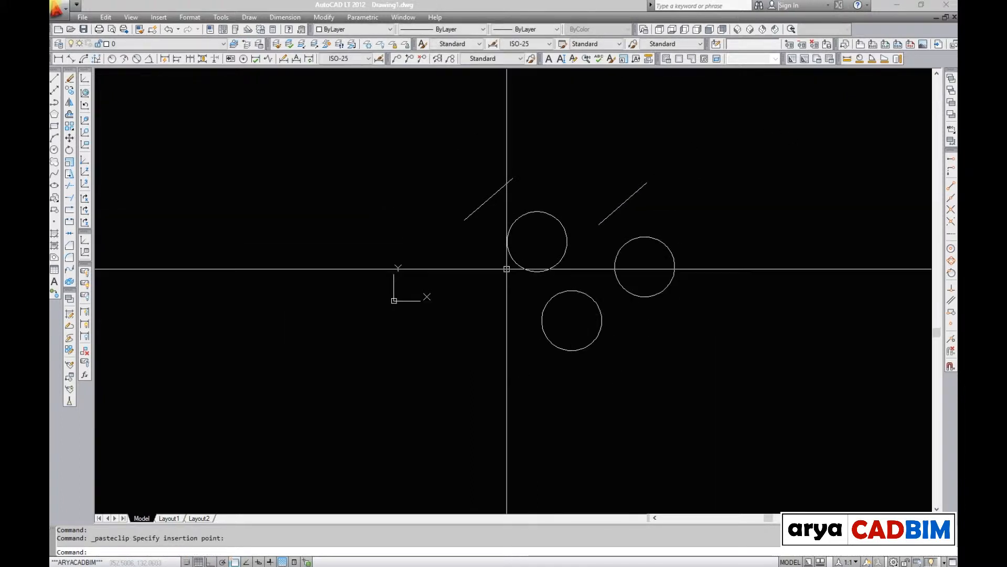
scroll(577, 273, up, 2)
middle_drag(569, 274, 475, 275)
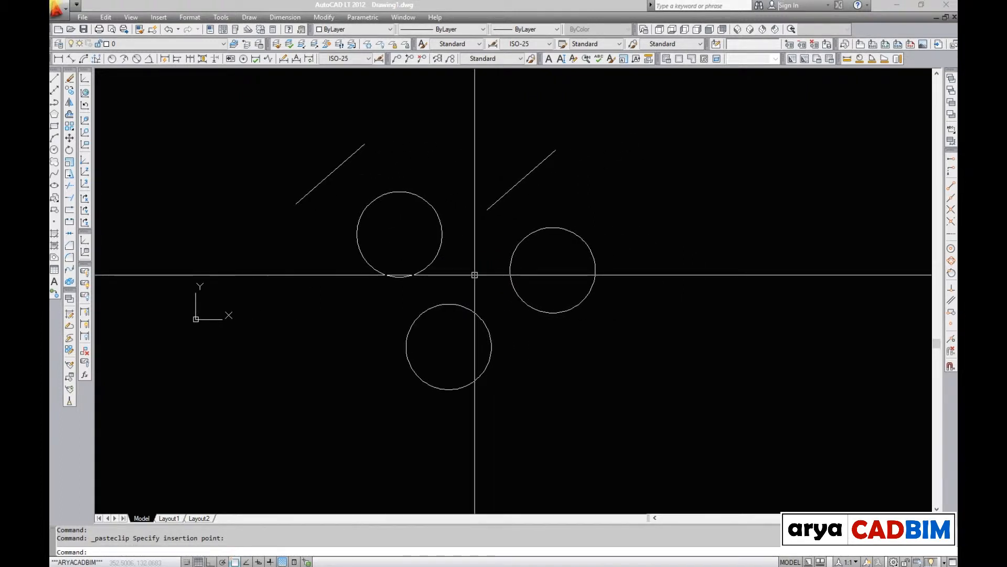
key(ctrl+v)
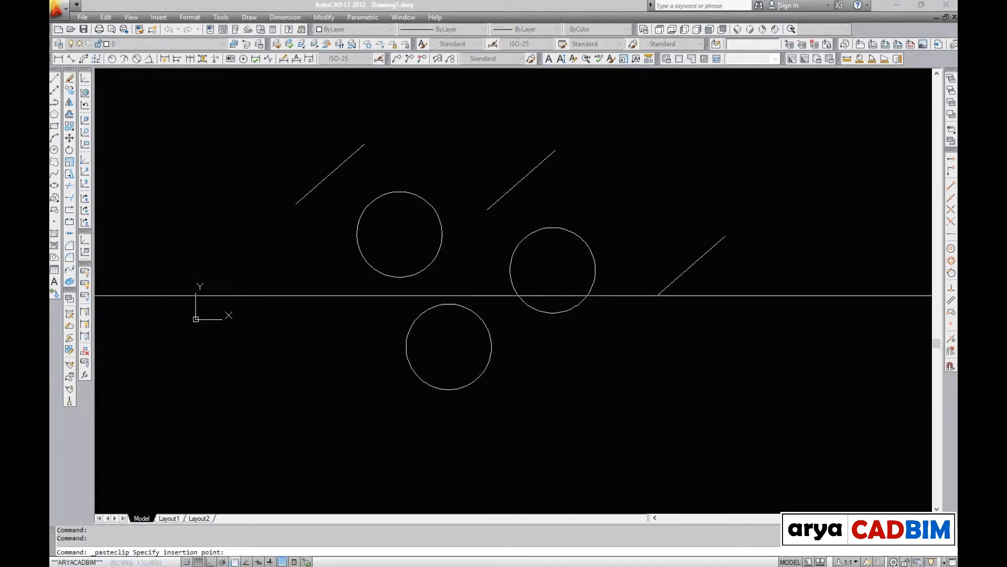
key(Escape)
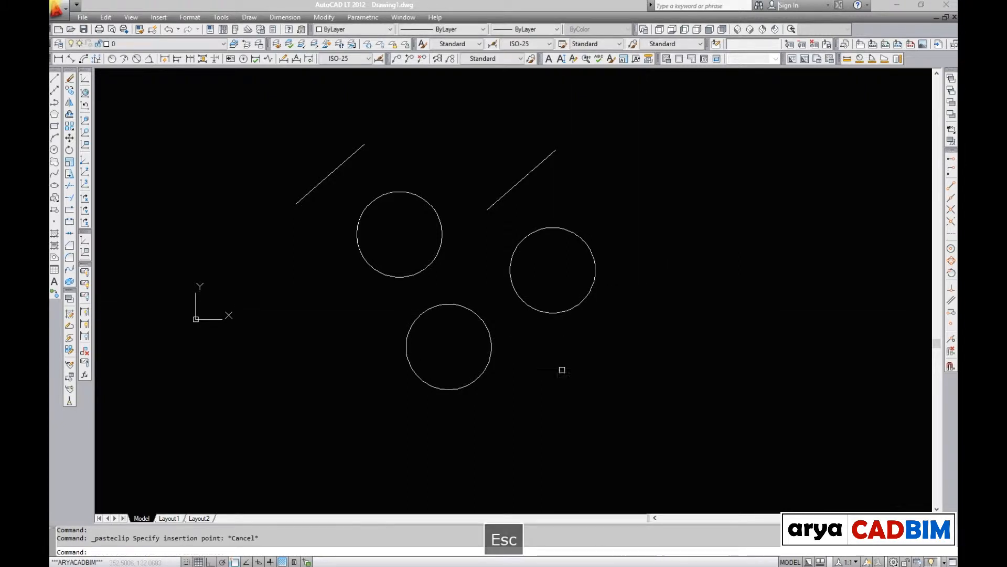
Copy the circle under the second line with its center as base point and paste the copy to its right
key(ctrl+shift+c)
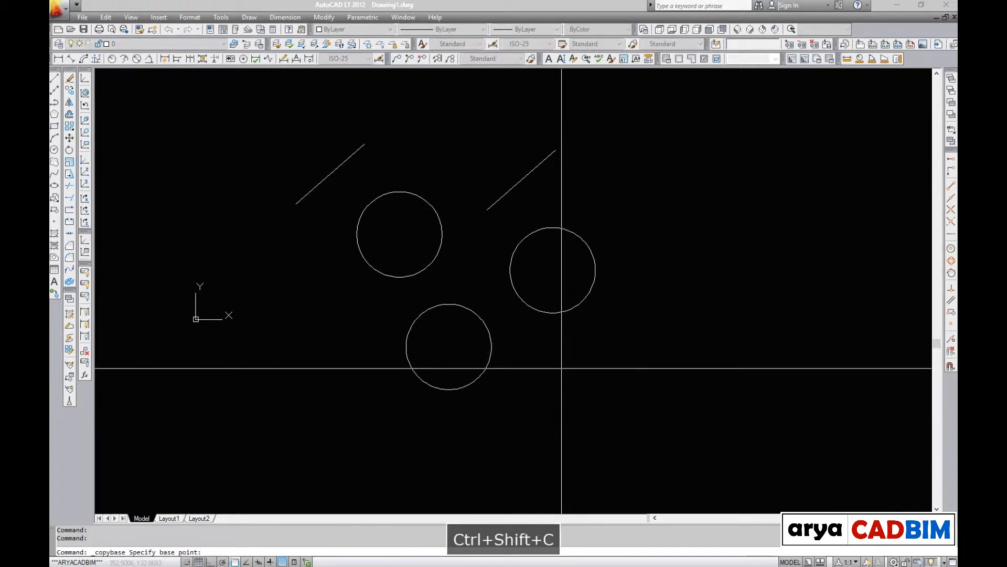
click(552, 269)
click(569, 229)
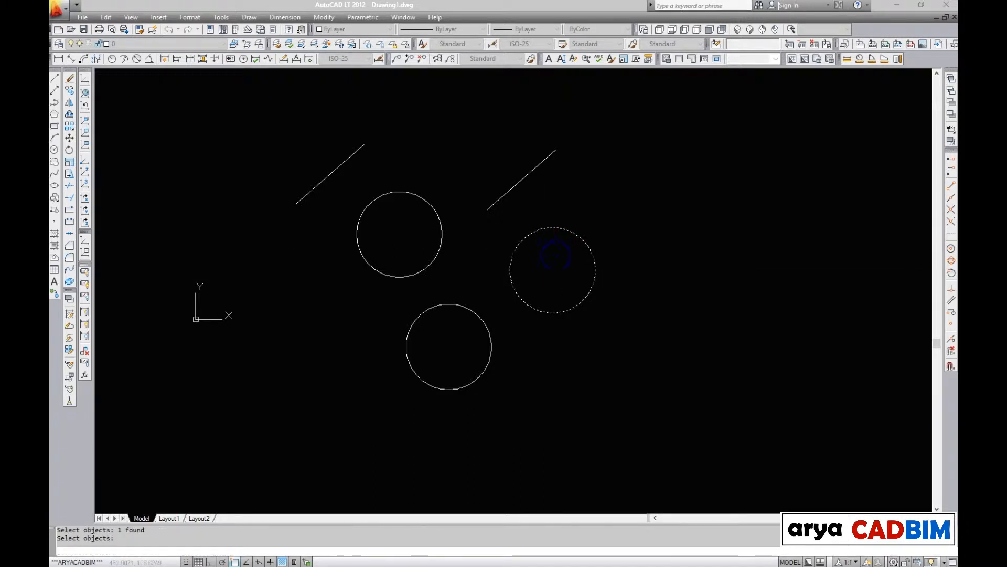
key(Return)
key(ctrl+v)
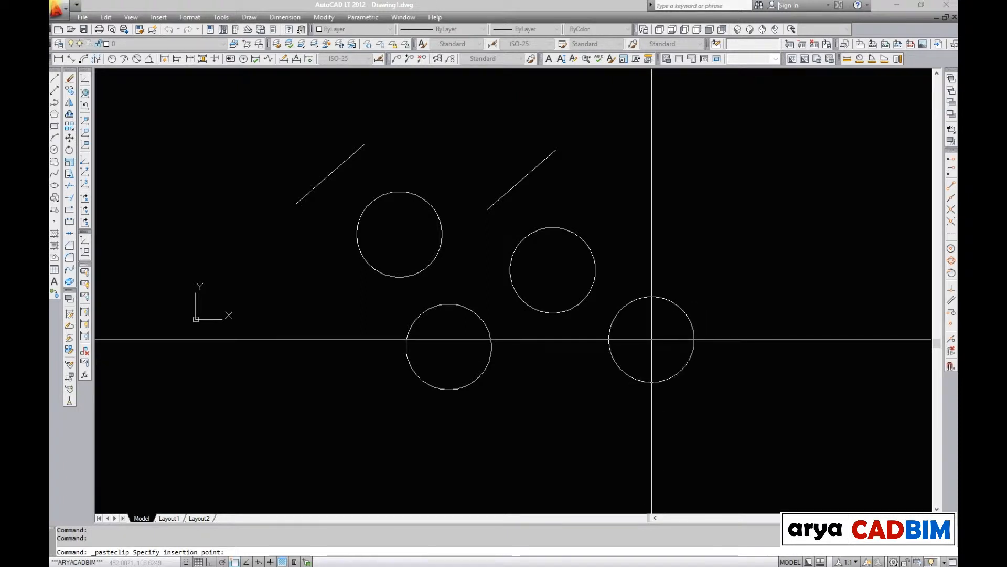
click(668, 297)
key(Escape)
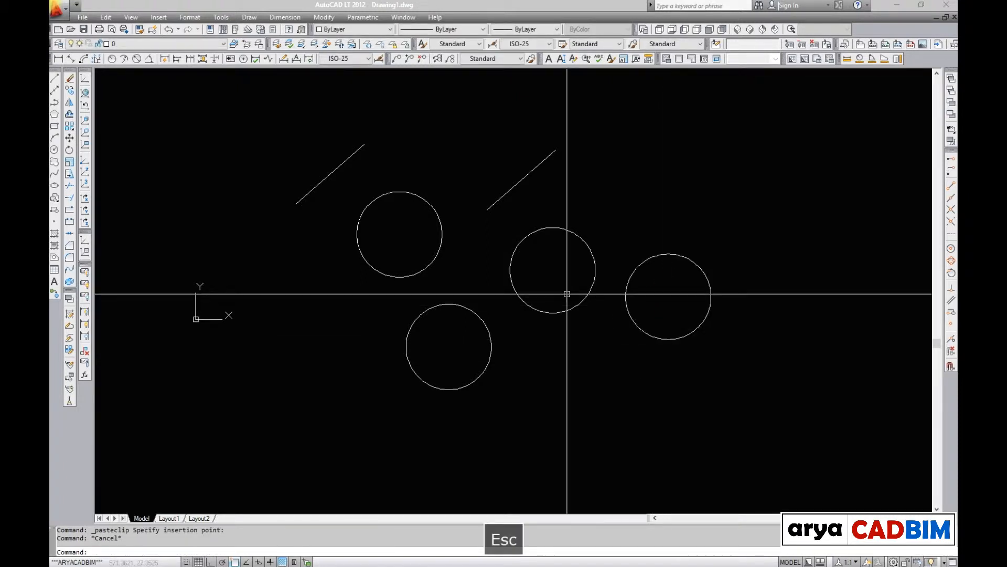
Copy both diagonal lines and the three leftmost circles together, and paste the group to the right of all existing shapes
scroll(528, 300, down, 2)
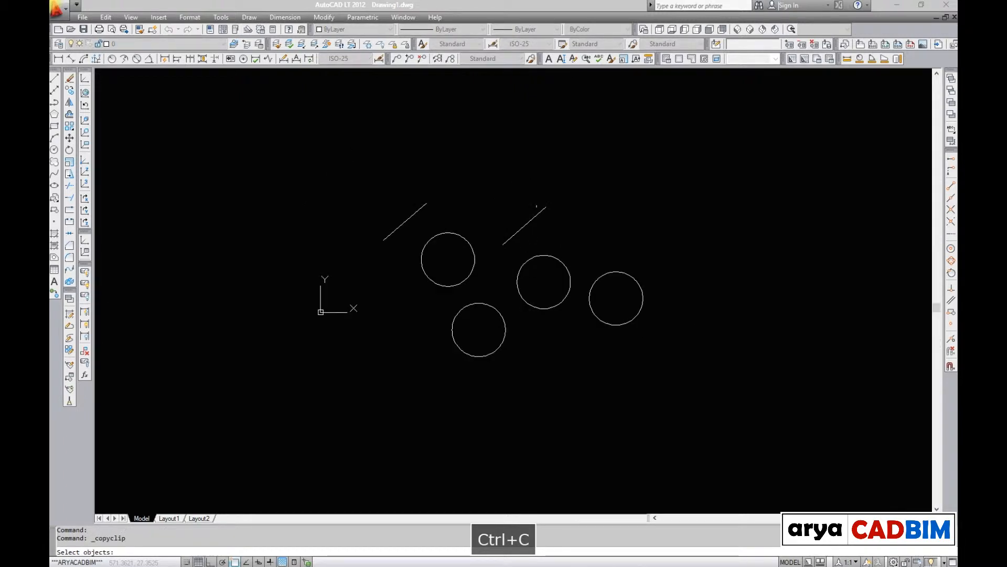
click(537, 206)
click(405, 347)
right_click(405, 346)
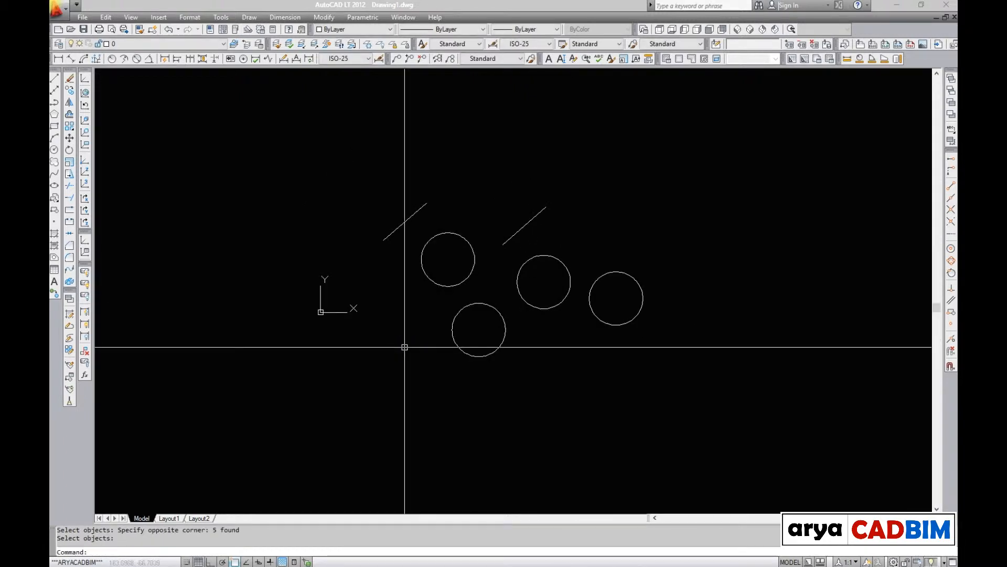
key(ctrl+v)
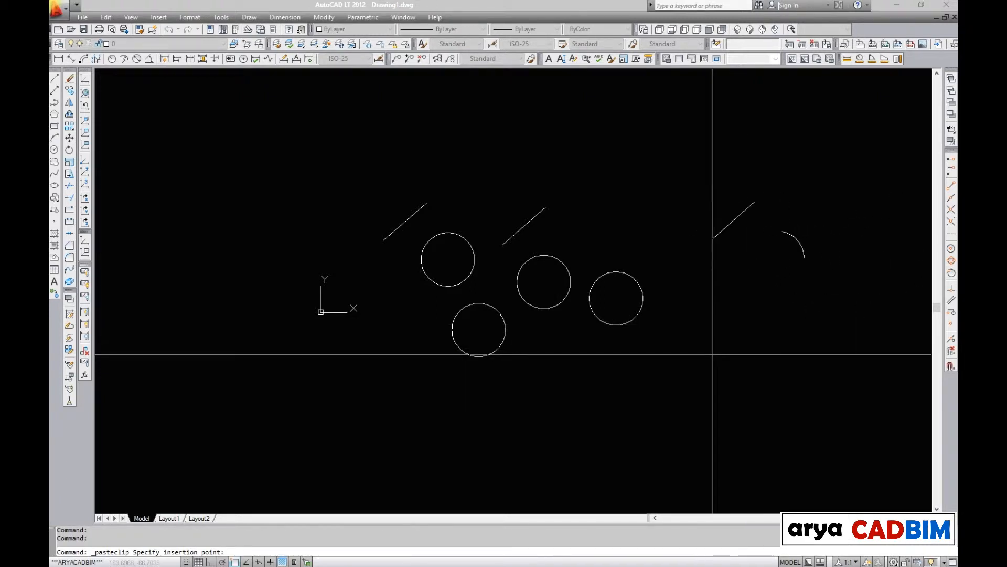
click(711, 355)
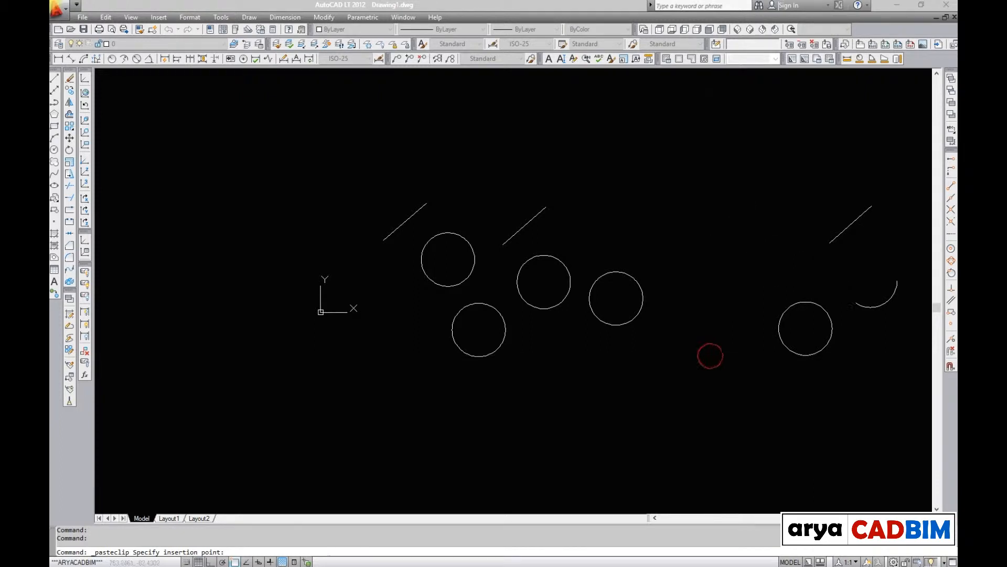
key(Escape)
Copy the first line and its adjacent circle from the pasted group, and paste the pair below the original shapes
key(ctrl+c)
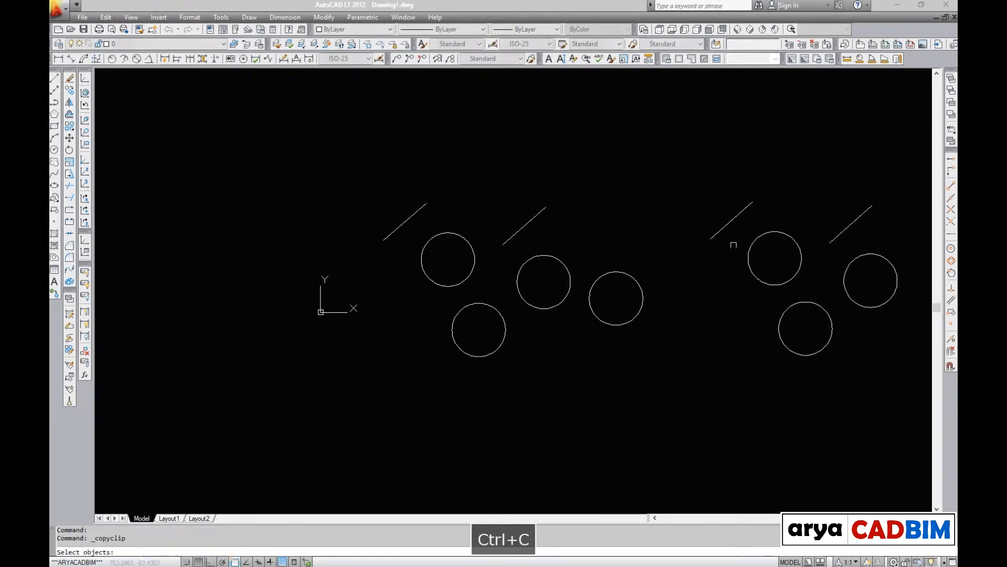
click(780, 187)
click(713, 250)
key(Return)
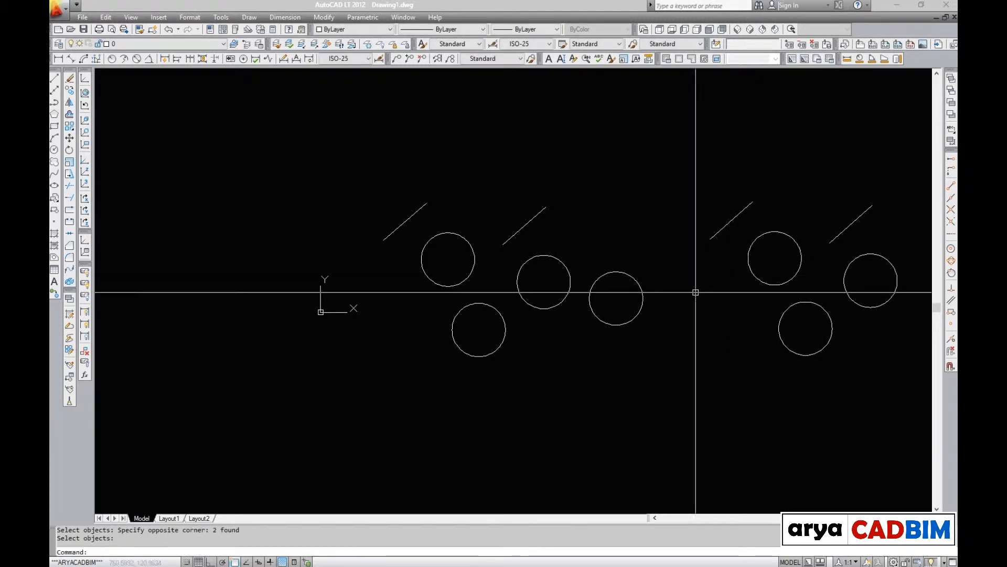
key(ctrl+v)
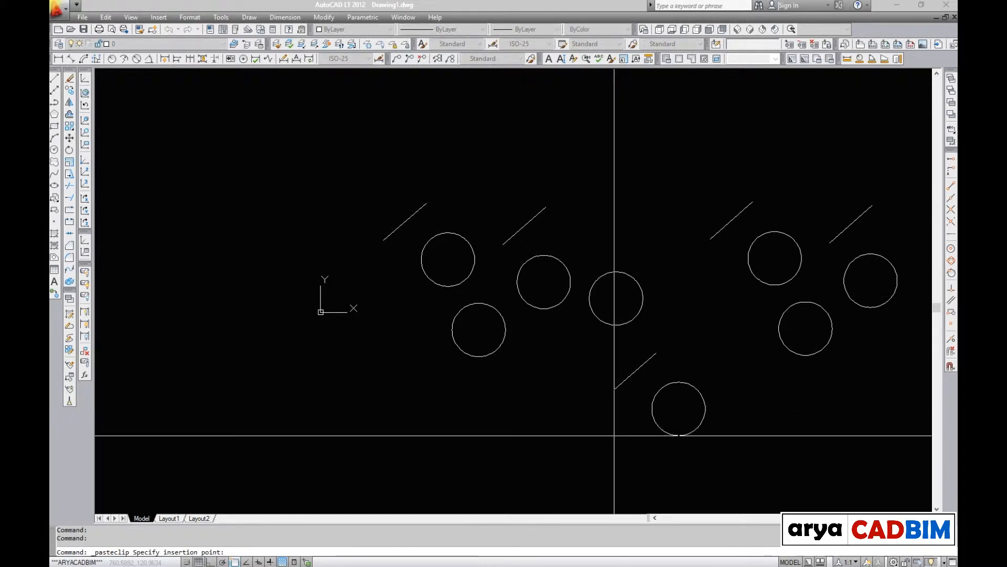
click(611, 437)
key(Escape)
Select the newly pasted circle and show its properties, and select the pasted line to check that the two are separate objects
middle_drag(533, 406, 618, 280)
click(746, 252)
click(722, 285)
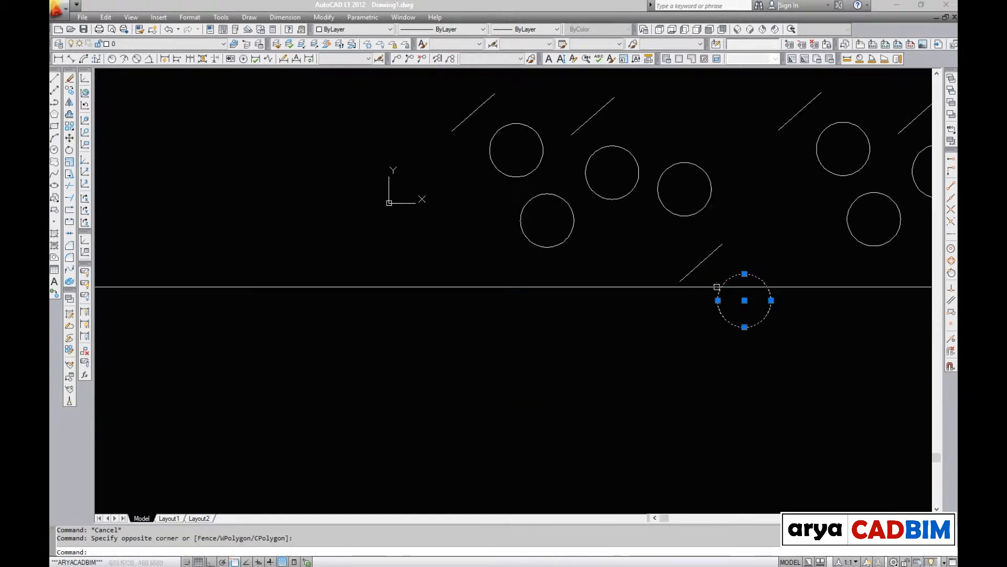
key(ctrl+1)
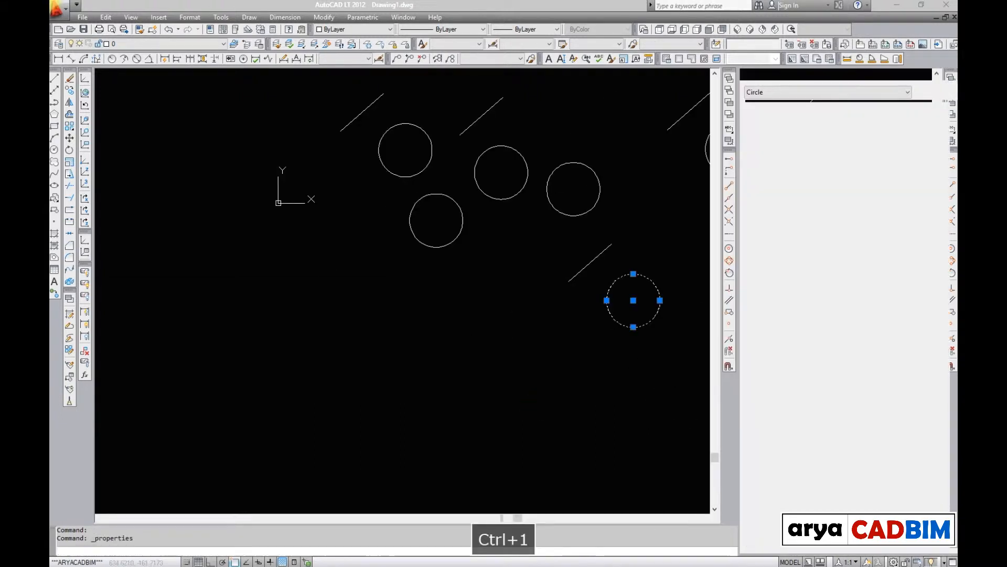
key(Escape)
click(603, 261)
key(Escape)
Paste the clipboard line and circle as a block to the lower left of the separate pair, and select it to check its properties
middle_drag(480, 348, 476, 332)
key(ctrl+shift+v)
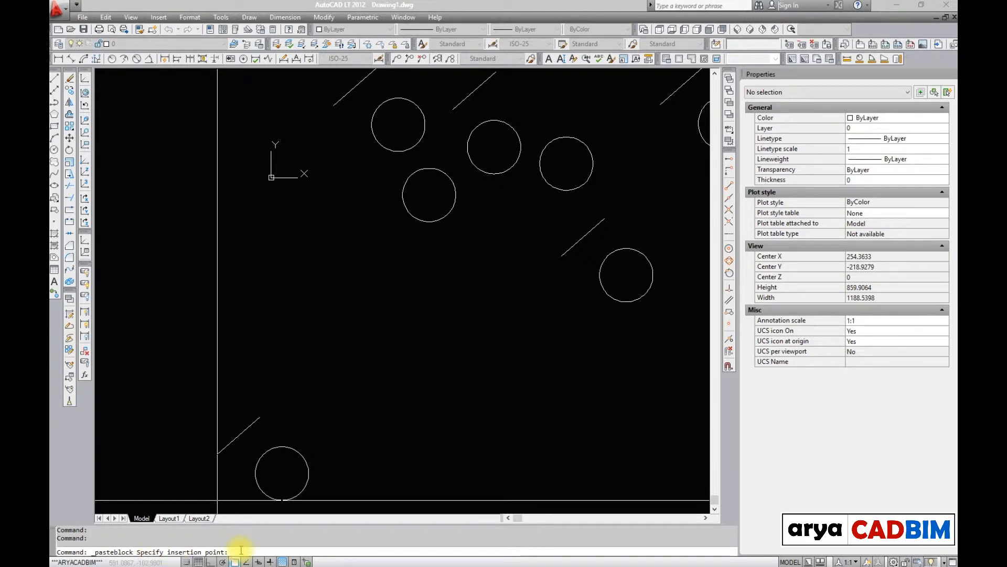
click(444, 361)
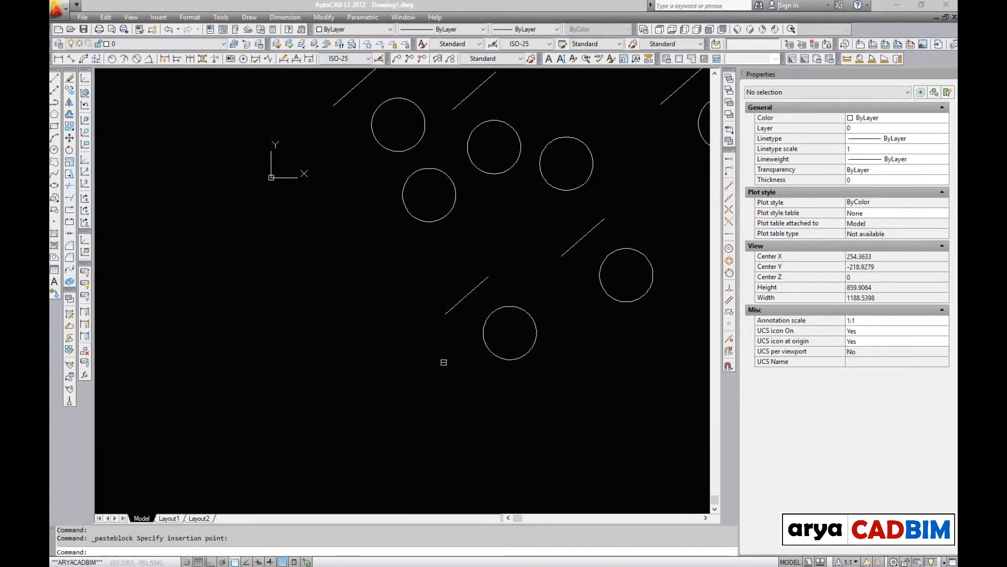
click(493, 310)
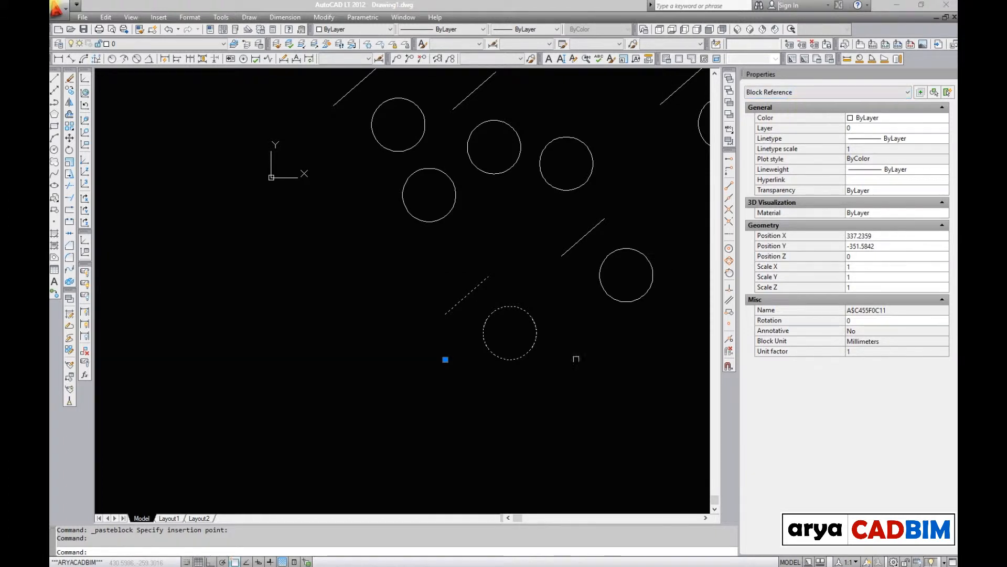
key(Escape)
scroll(464, 263, down, 2)
middle_drag(502, 252, 399, 314)
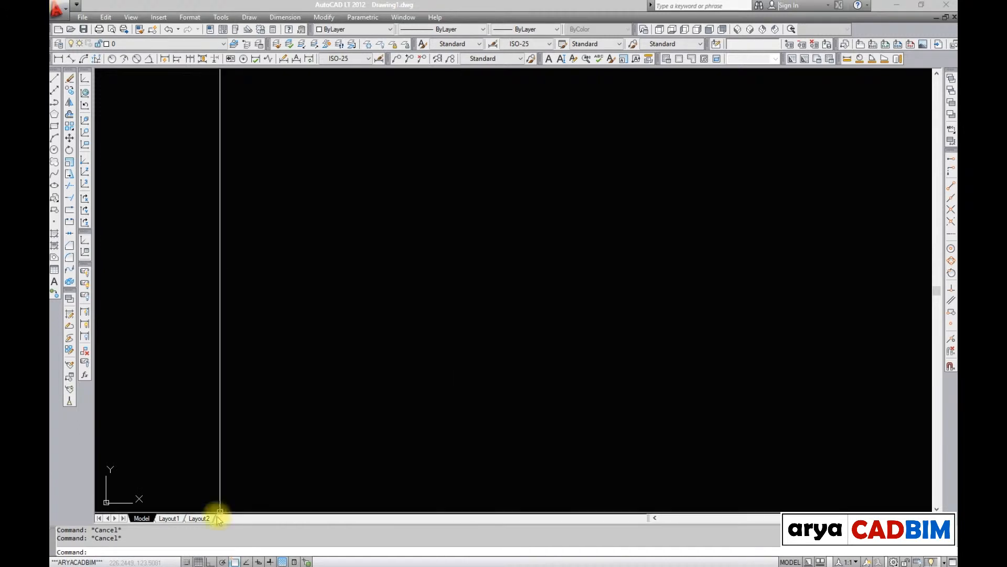
Set the snap type to Isometric snap in the drafting settings
right_click(187, 561)
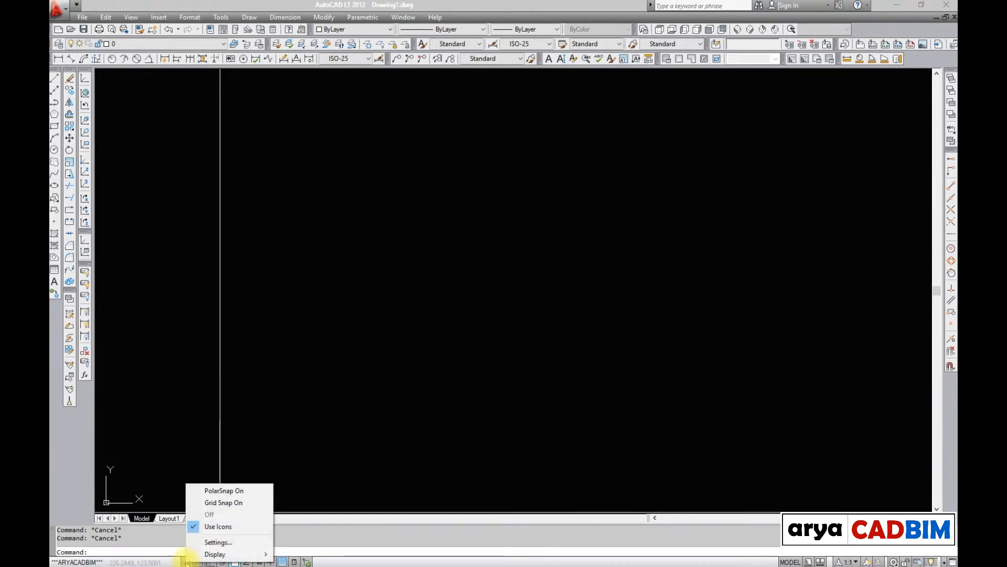
click(213, 542)
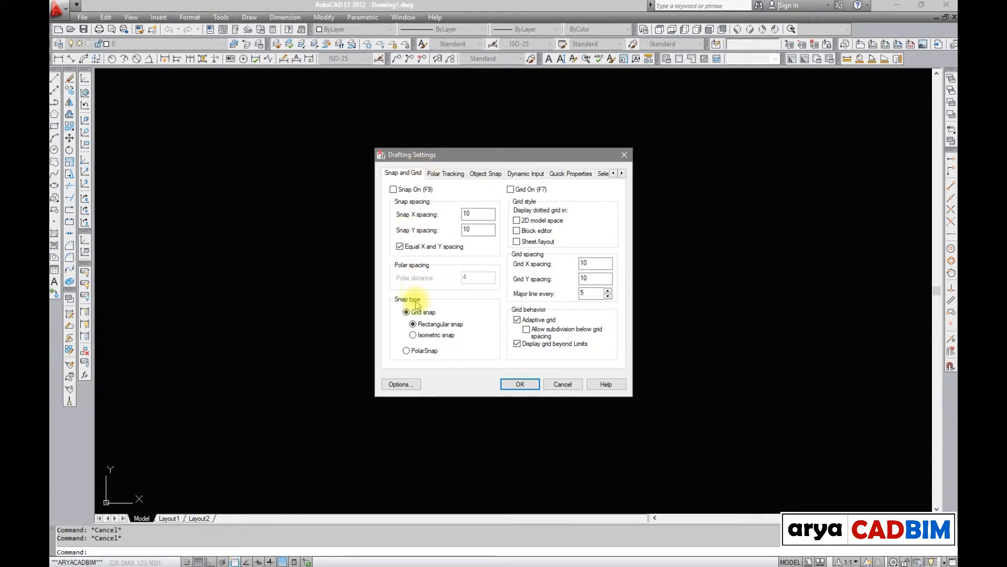
click(435, 337)
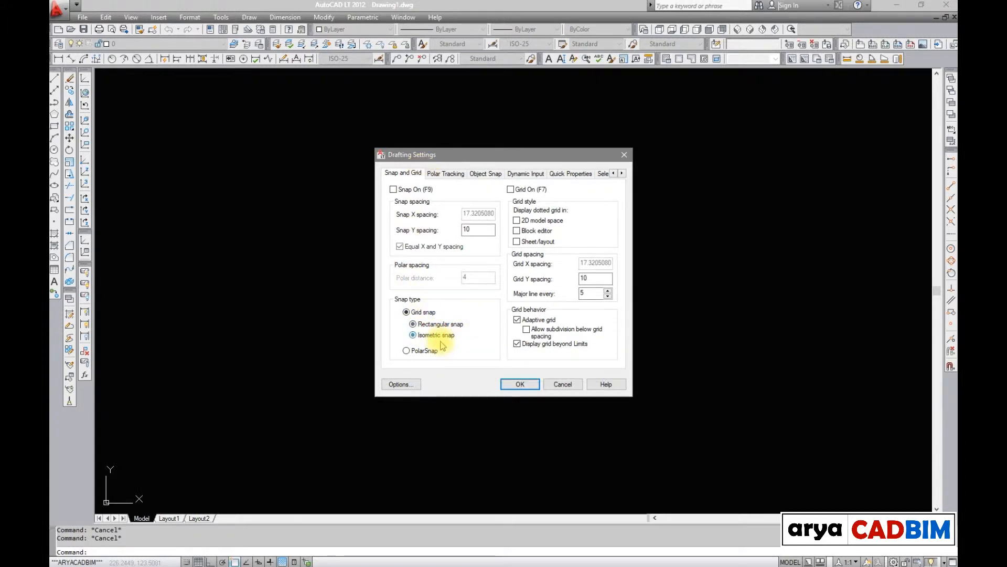
click(520, 384)
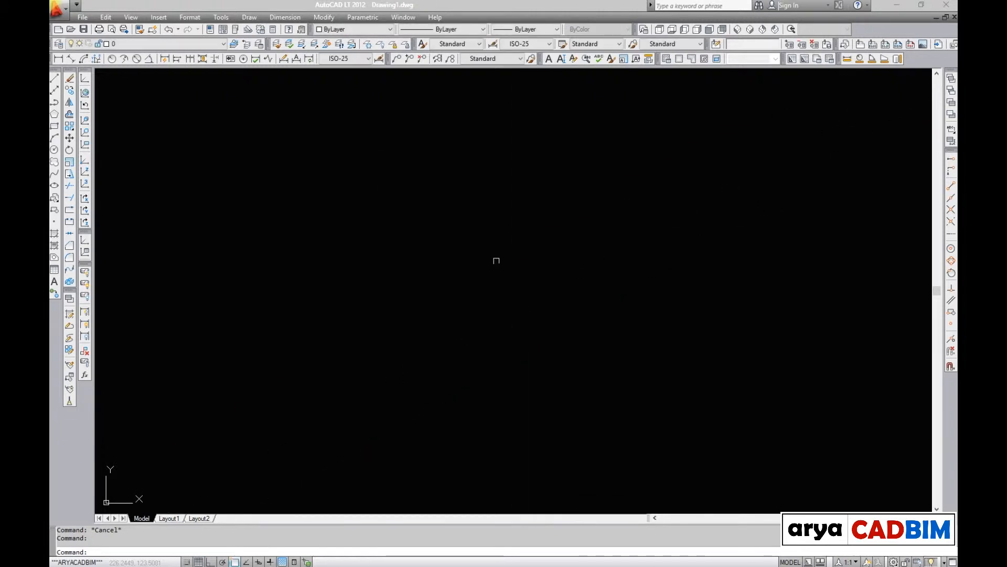
Cycle the isometric drawing plane repeatedly through Left, Top and Right
key(ctrl+e)
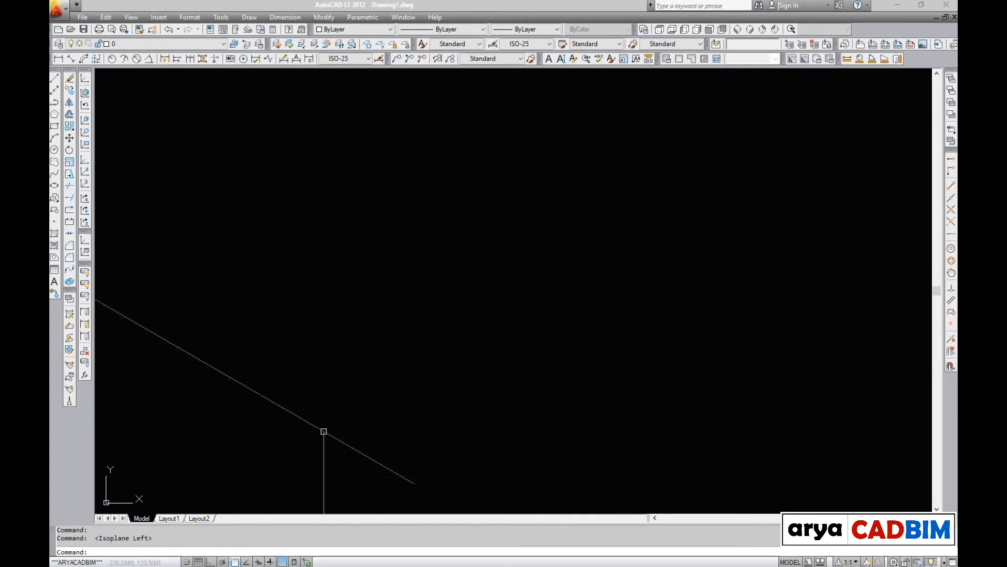
key(ctrl+e)
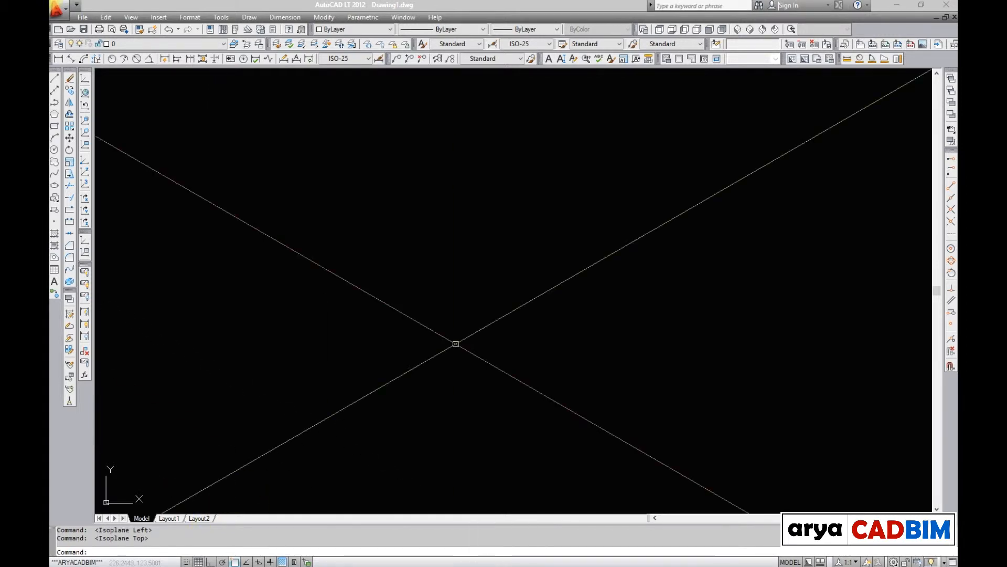
key(ctrl+e)
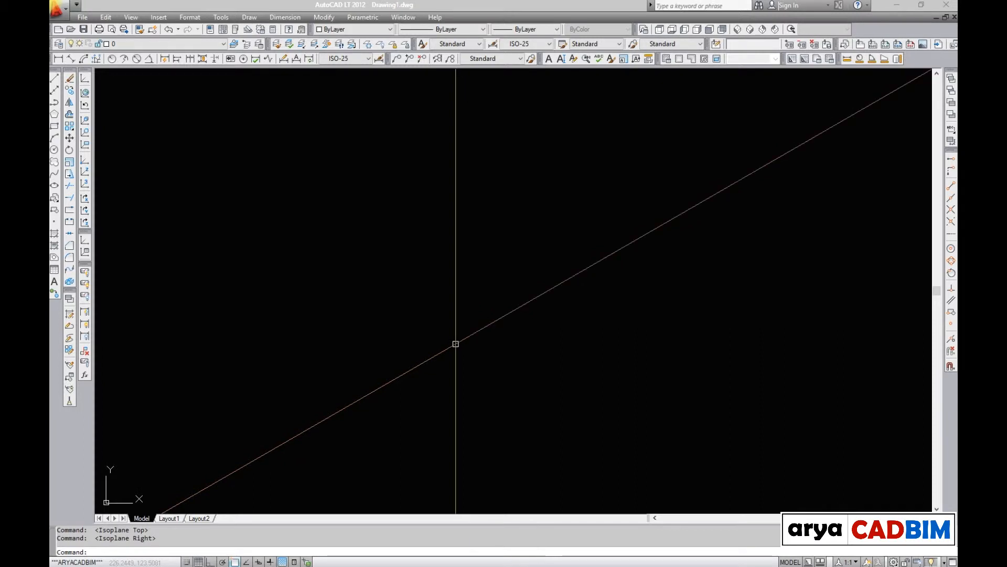
key(ctrl+e)
key(ctrl+e)
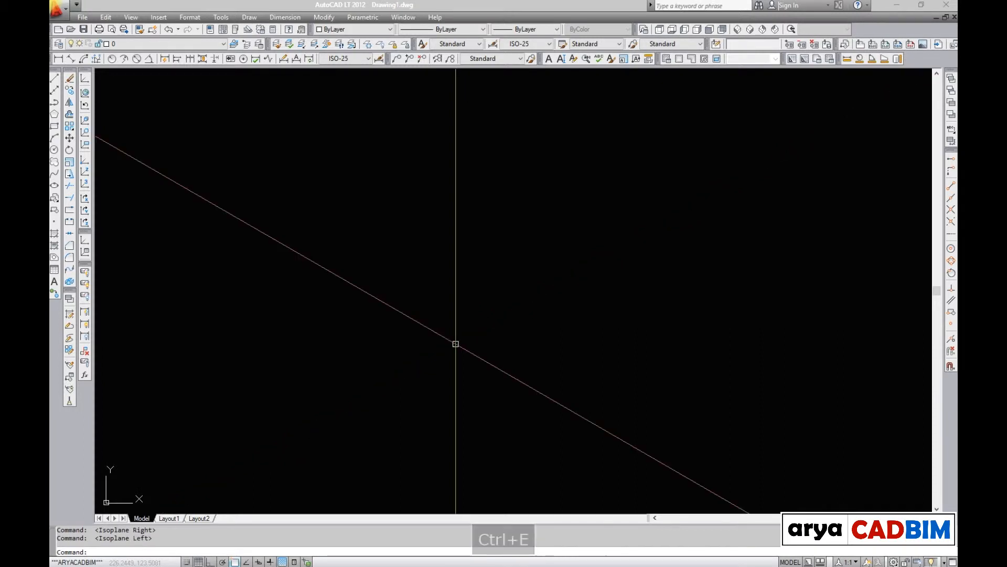
key(ctrl+e)
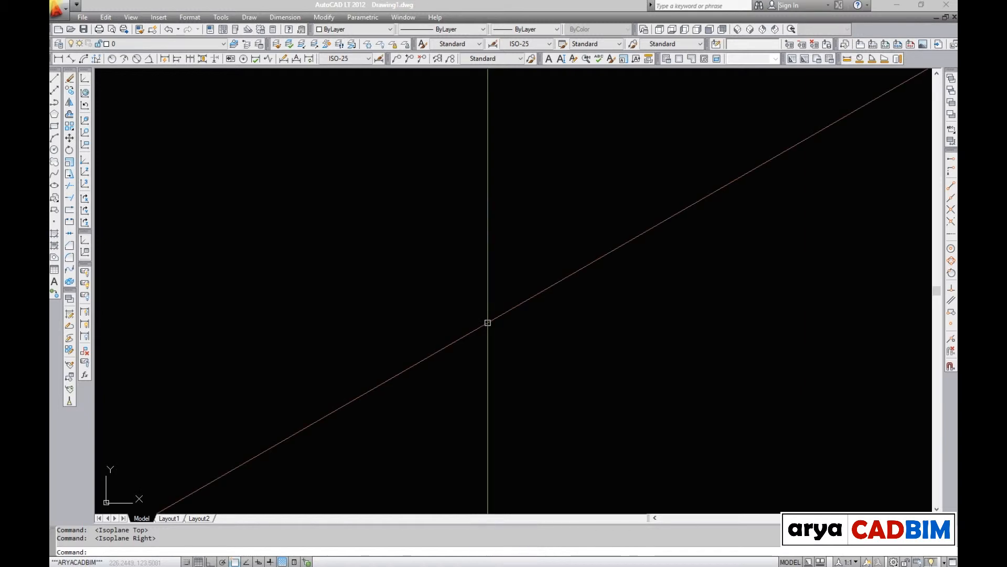
key(F5)
key(F5)
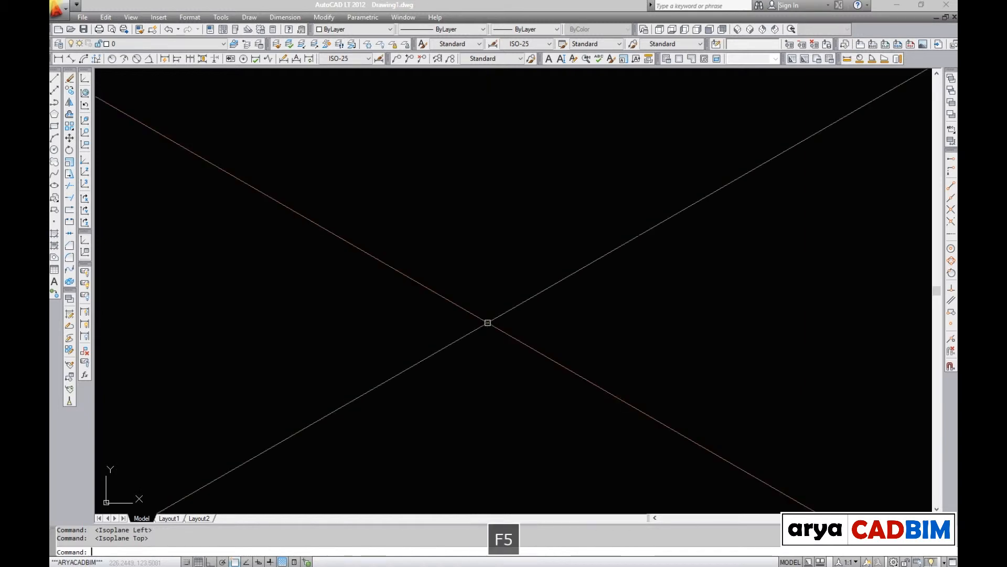
key(F5)
key(F5)
key(F5)
key(F5)
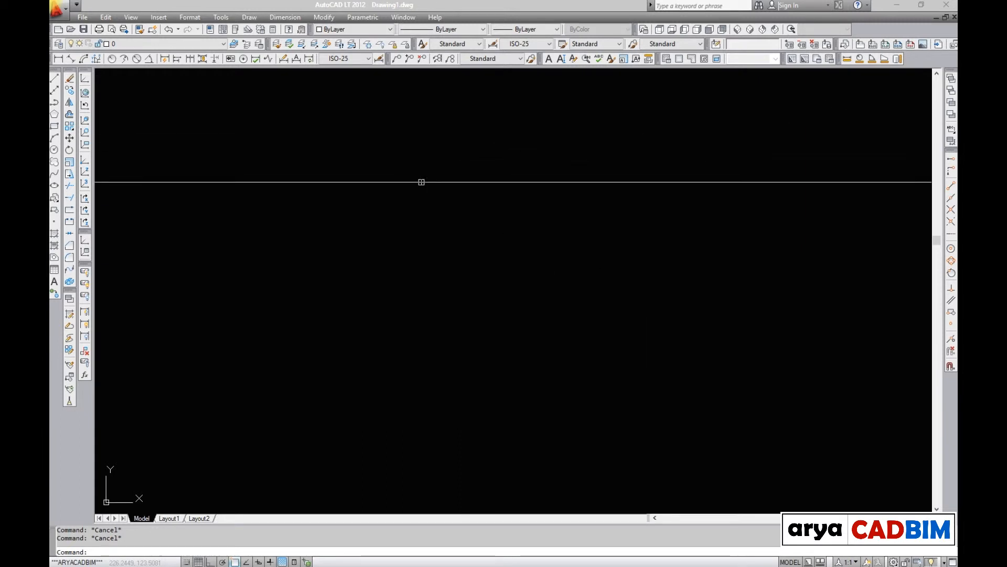
Toggle running object snap on and off several times
key(ctrl+f)
key(ctrl+f)
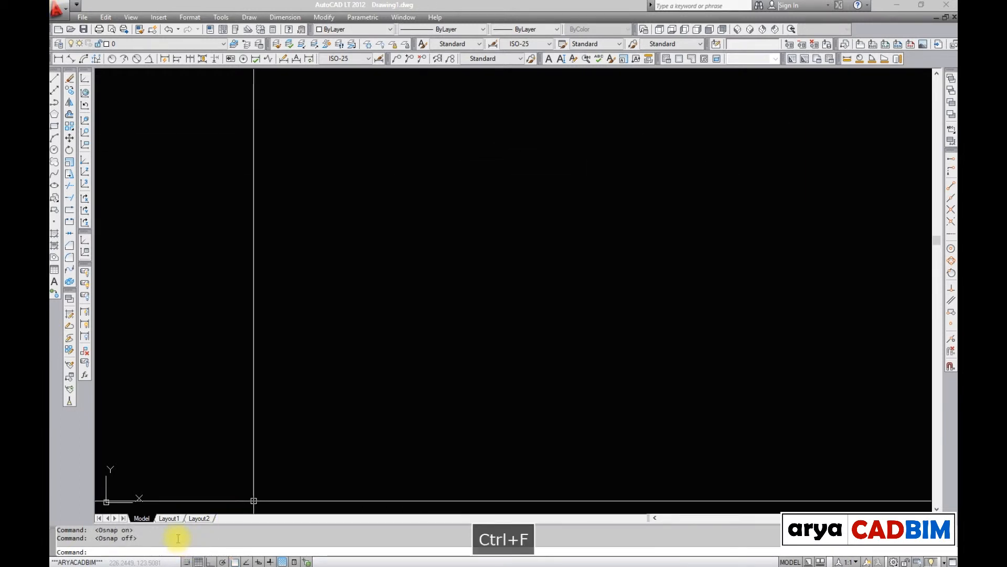
key(ctrl+f)
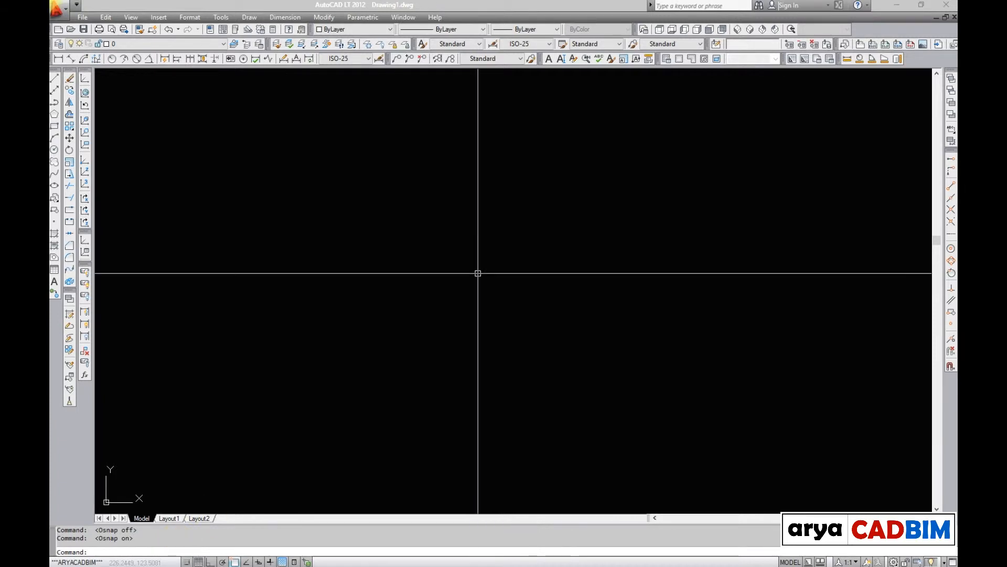
key(F3)
key(F3)
key(F3)
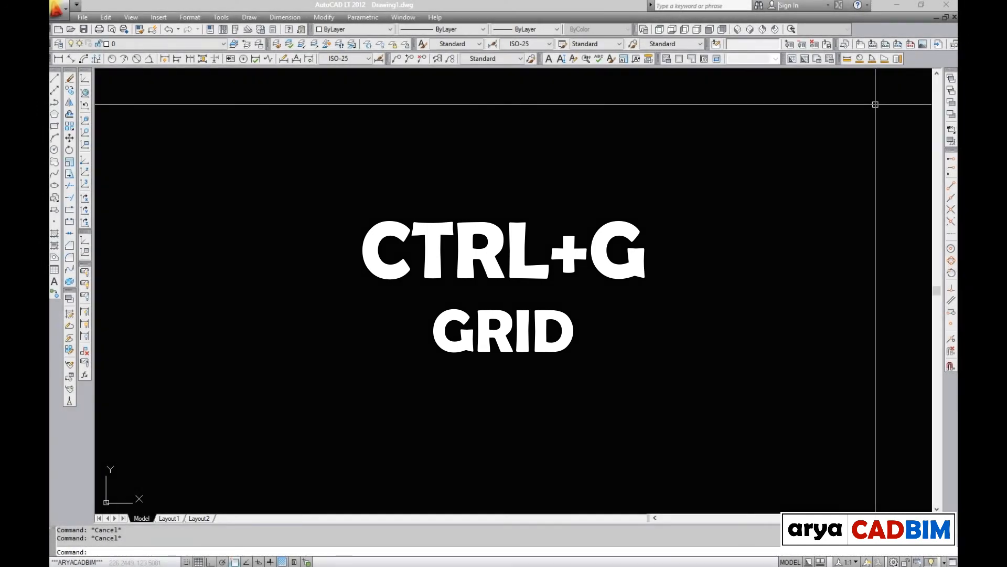
Switch the grid display on and off three times, leaving it off
key(ctrl+g)
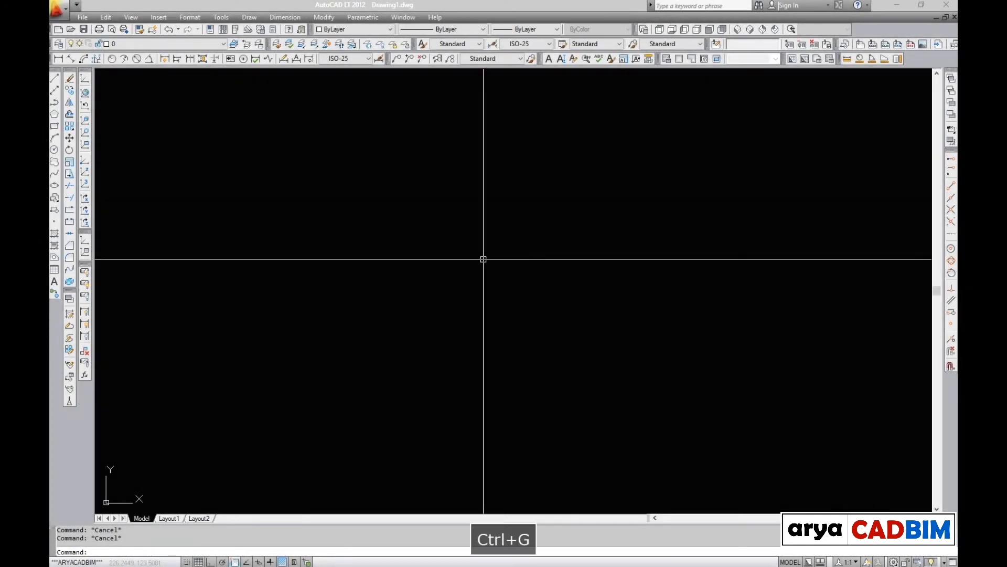
key(ctrl+g)
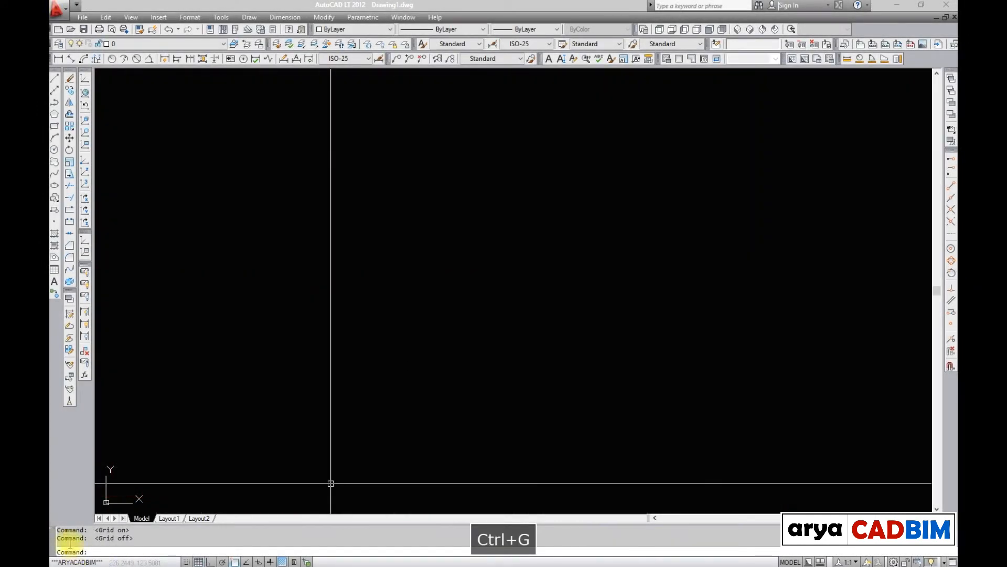
key(ctrl+g)
key(ctrl+g)
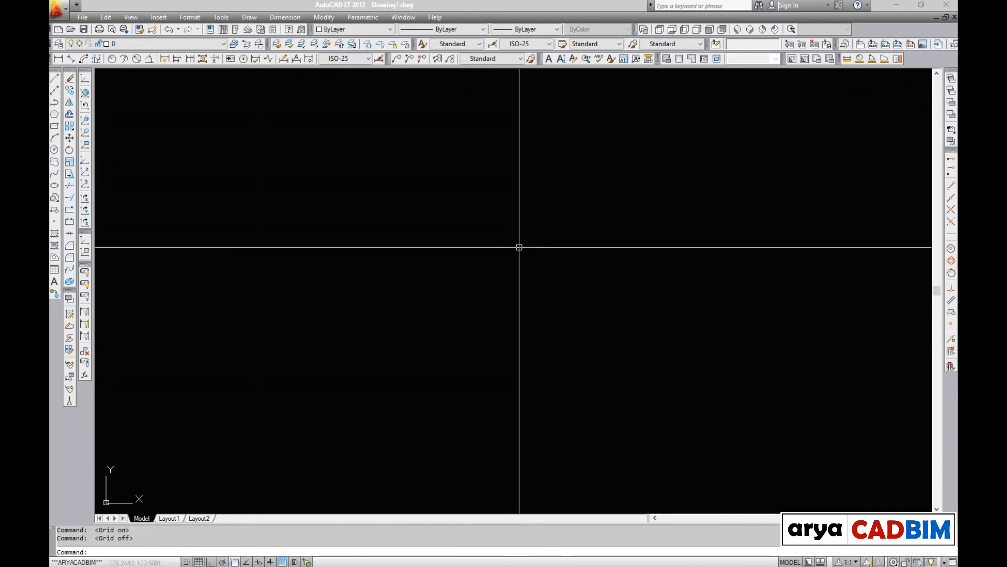
key(F7)
key(F7)
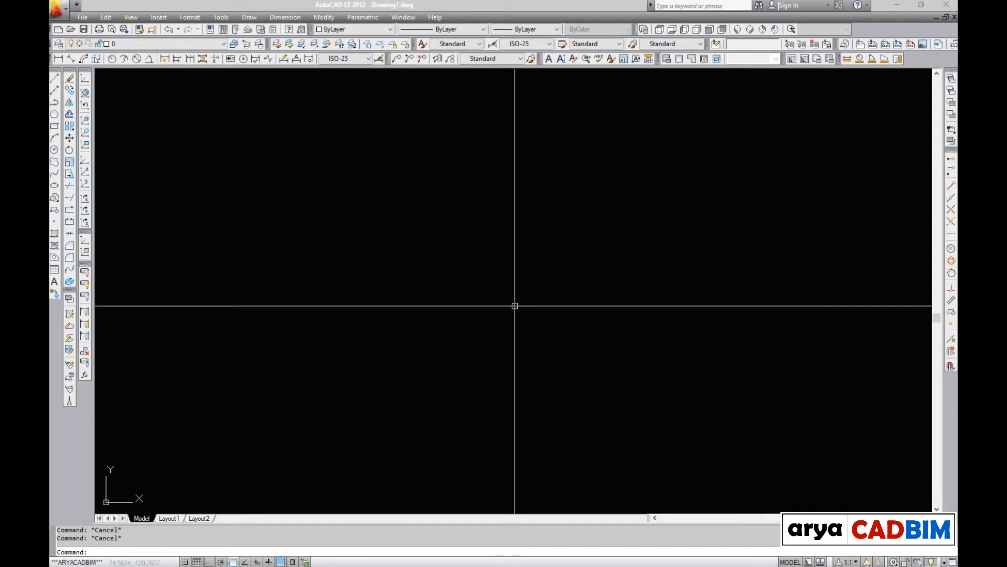
Toggle the PICKSTYLE selection variable repeatedly between 0 and 1
key(ctrl+h)
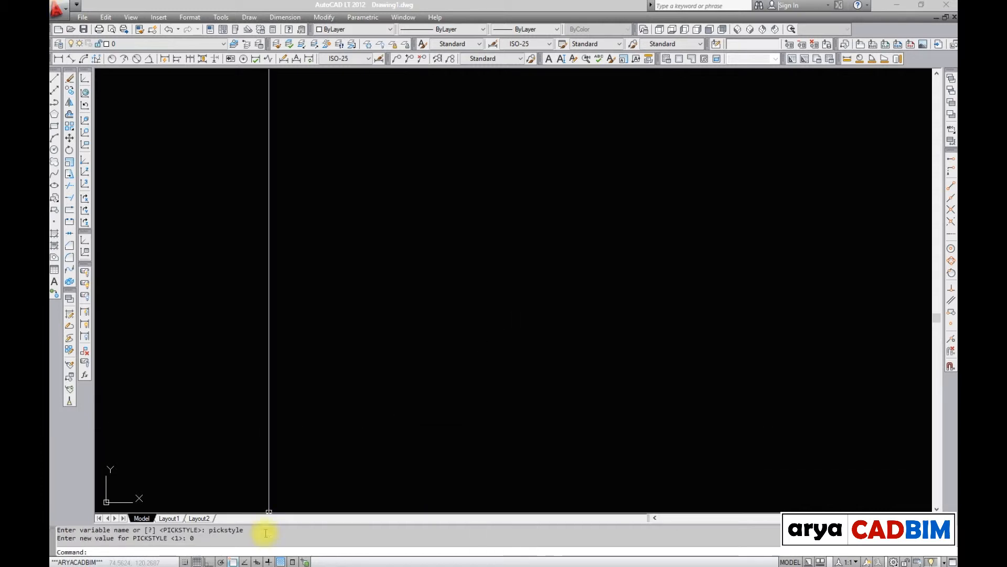
key(ctrl+h)
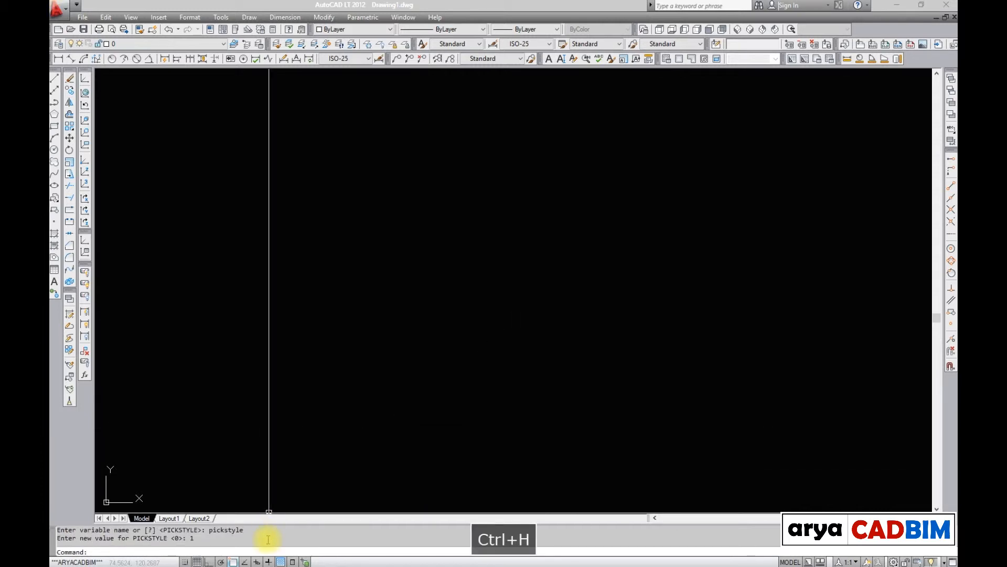
key(ctrl+h)
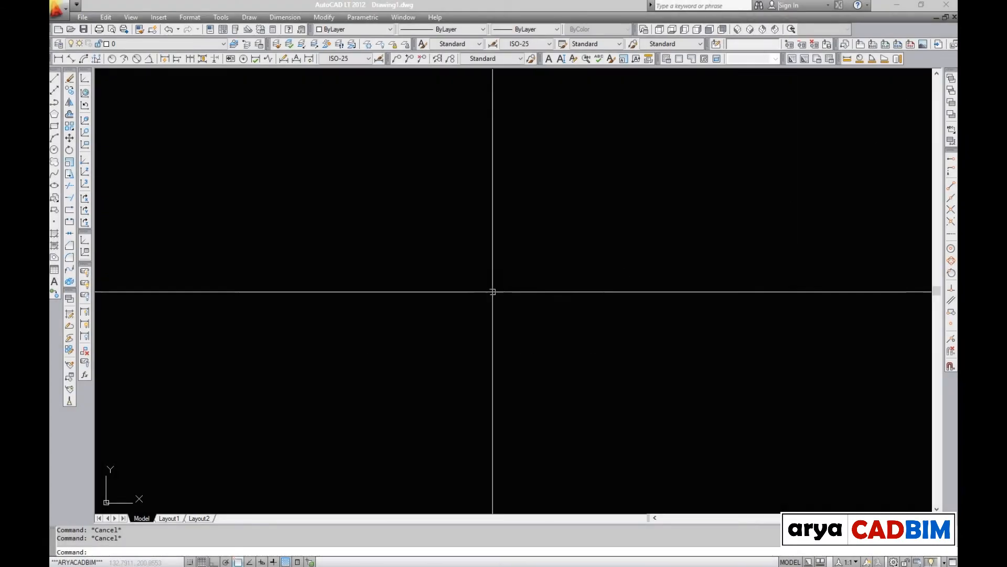
Draw a single diagonal line rising to the right near the middle of the empty model space
text(l)
key(space)
click(435, 303)
click(547, 222)
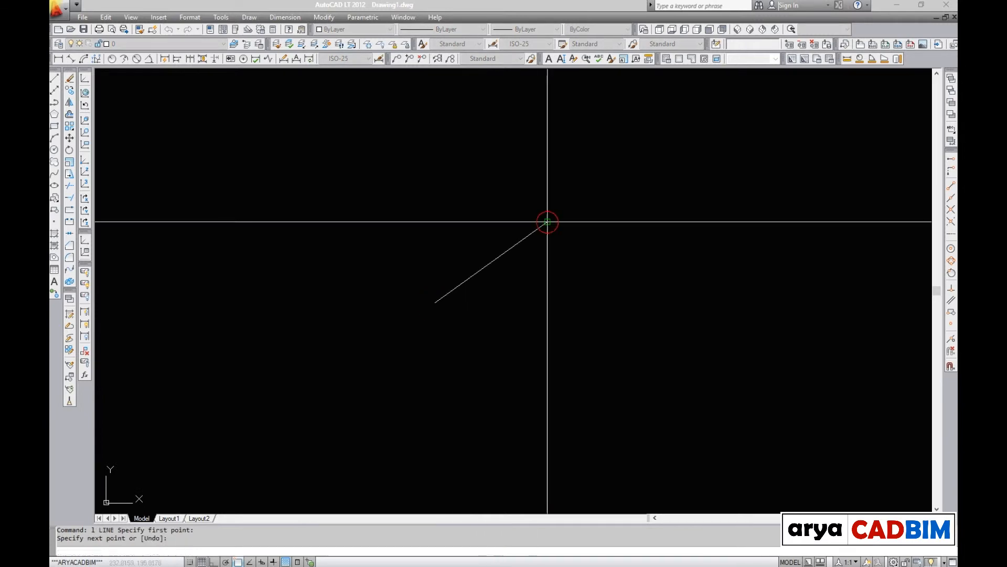
key(Escape)
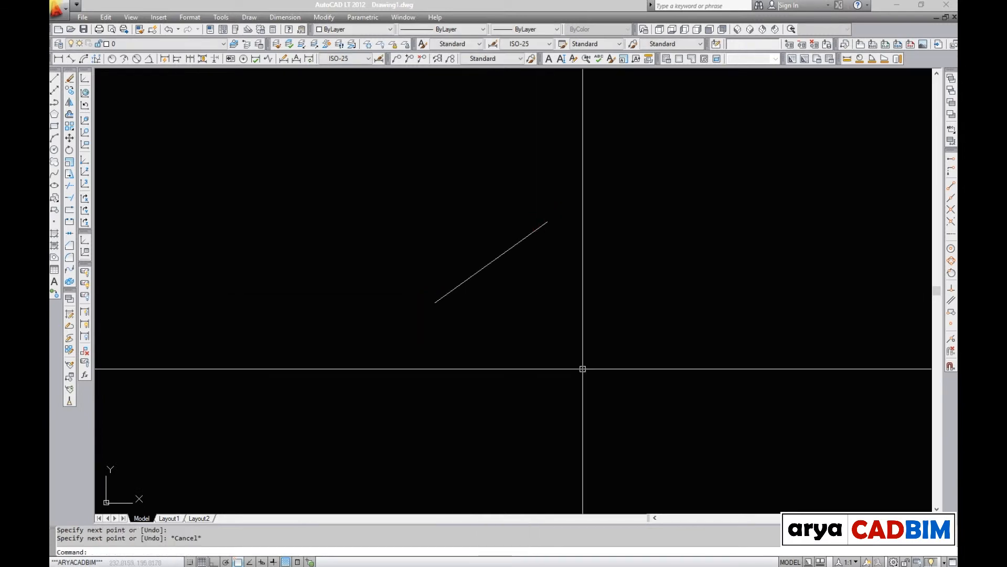
Attach a hyperlink to the diagonal line that targets the Layout1 view of this drawing, after browsing the other link types
key(ctrl+k)
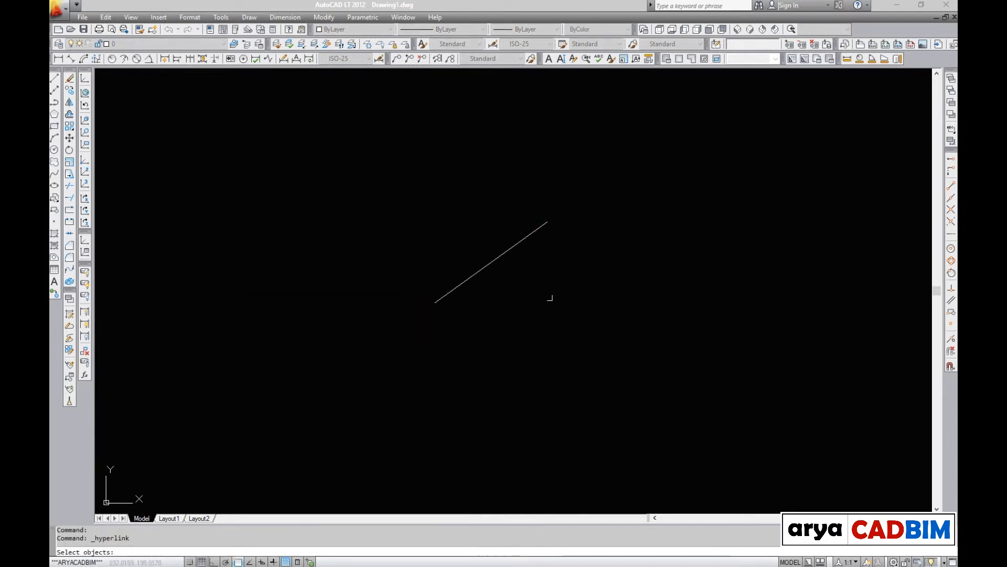
click(495, 260)
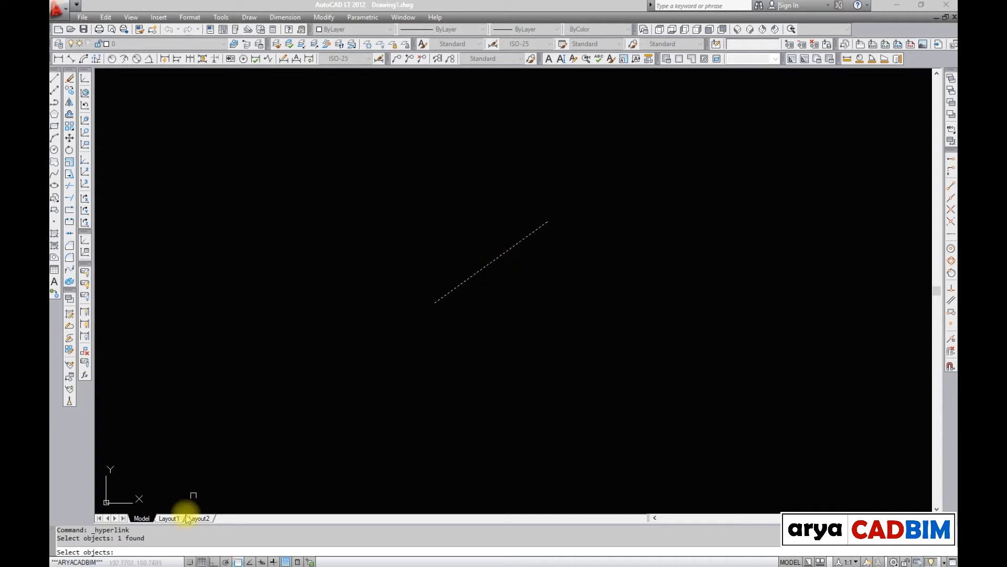
right_click(487, 310)
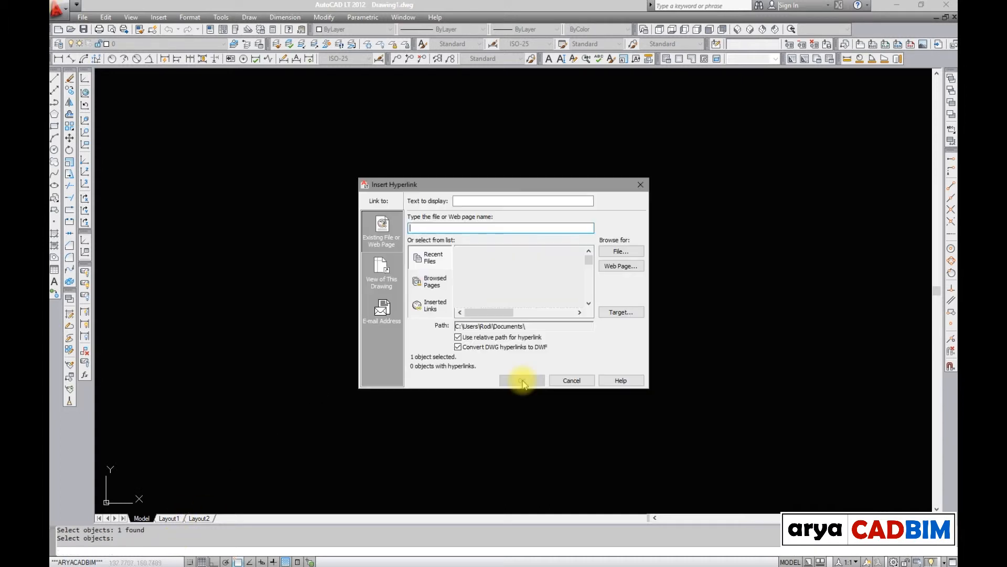
click(381, 270)
click(382, 313)
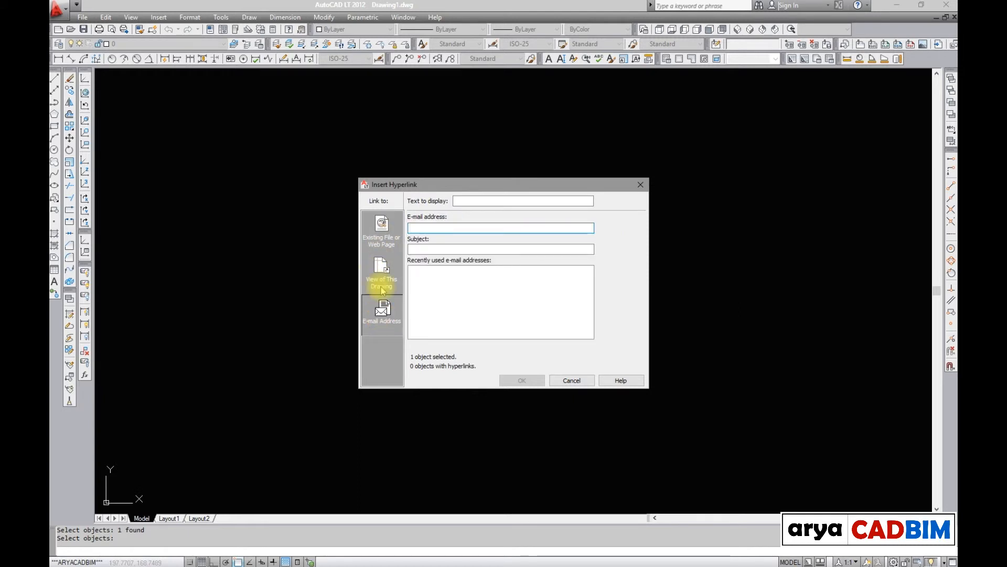
click(386, 235)
click(382, 273)
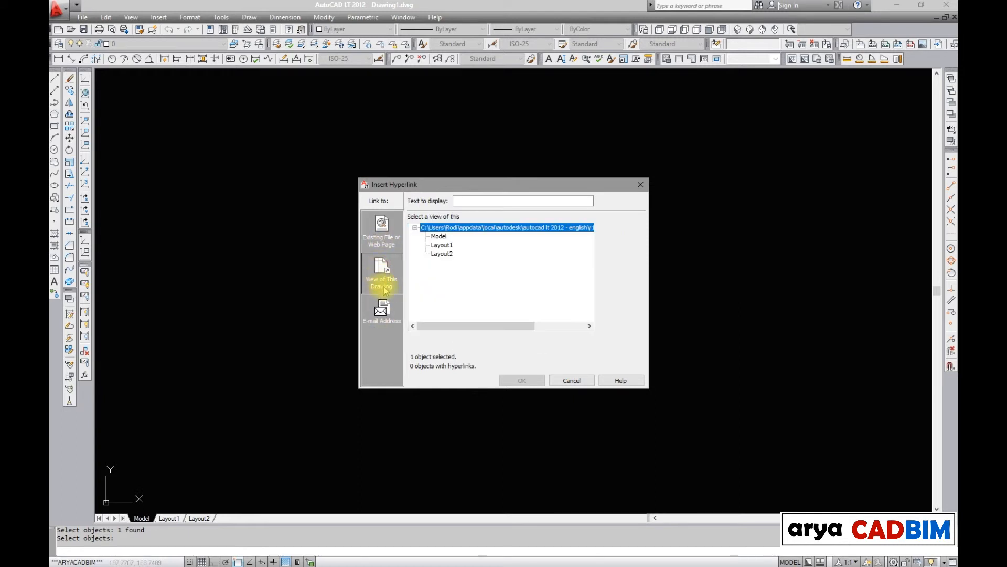
click(441, 245)
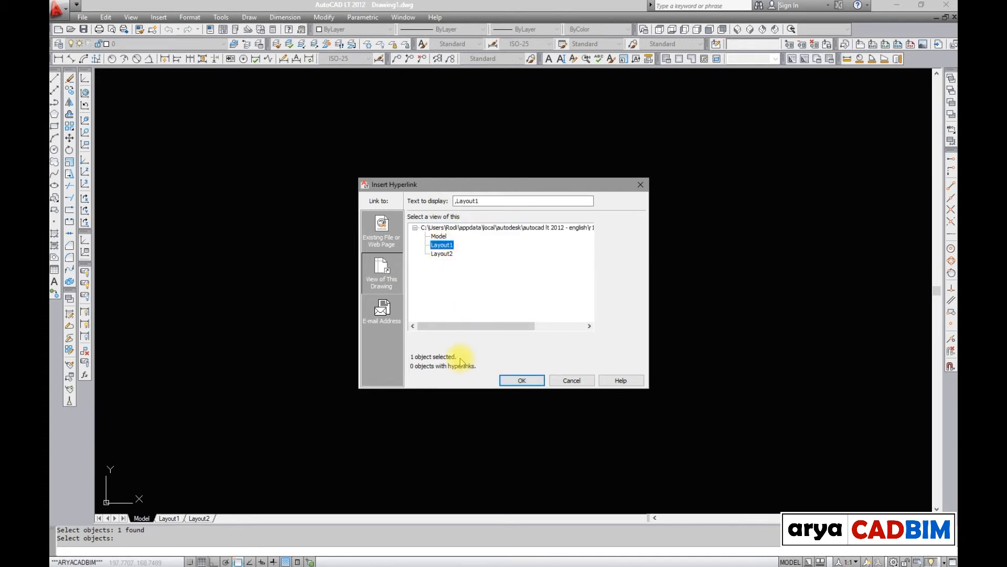
click(529, 385)
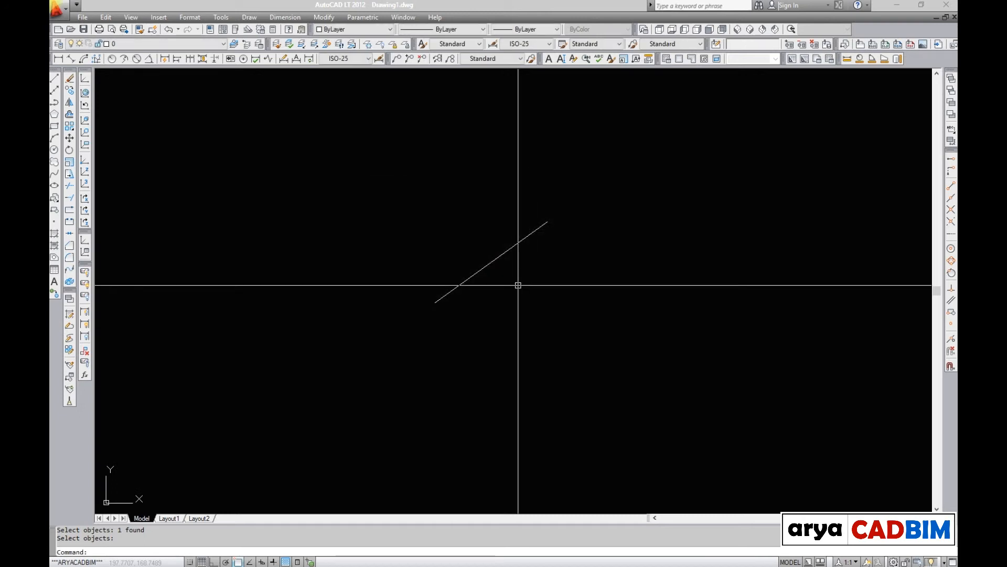
Follow the diagonal line's hyperlink to Layout1 and return to model space
mouse_move(506, 251)
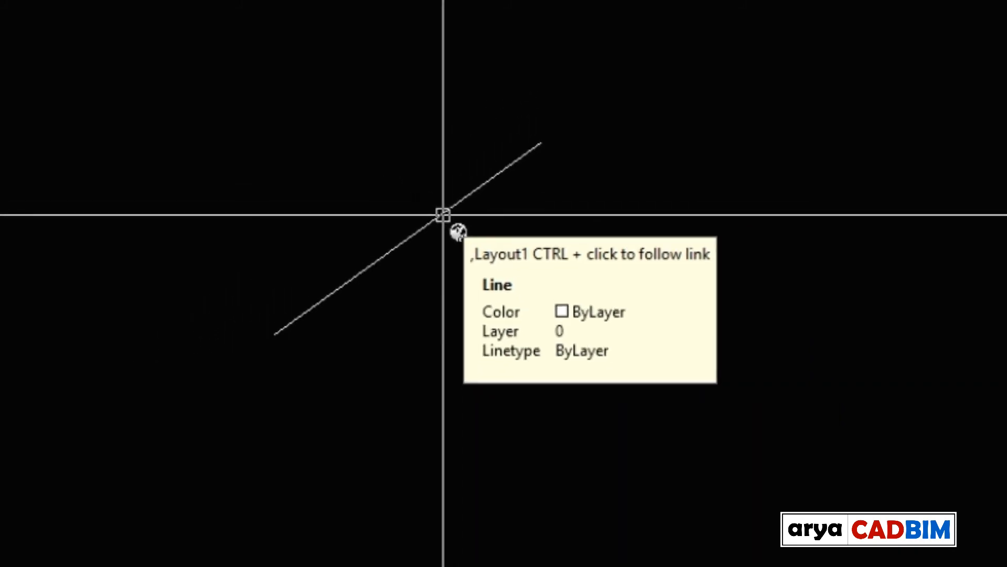
ctrl+click(443, 215)
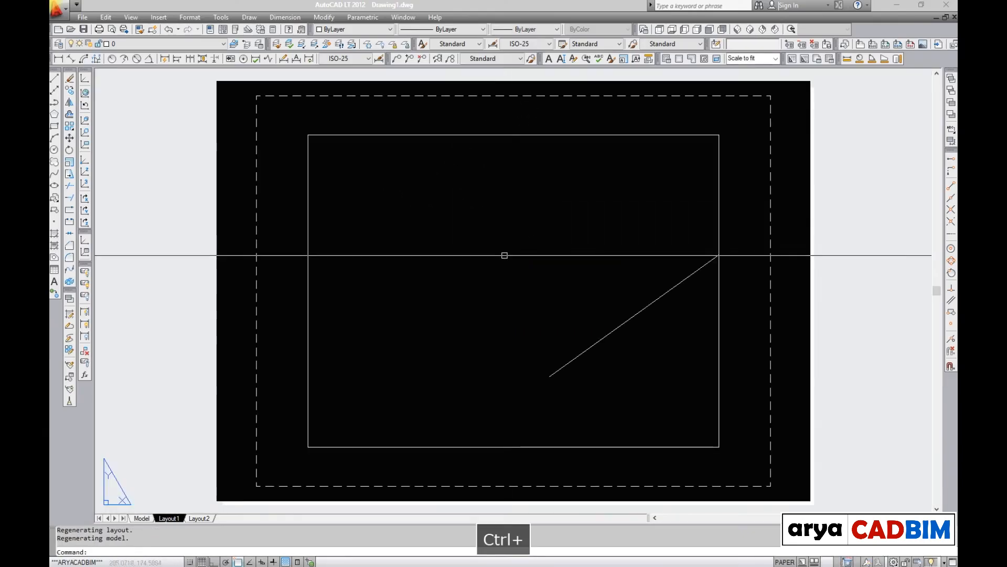
click(169, 518)
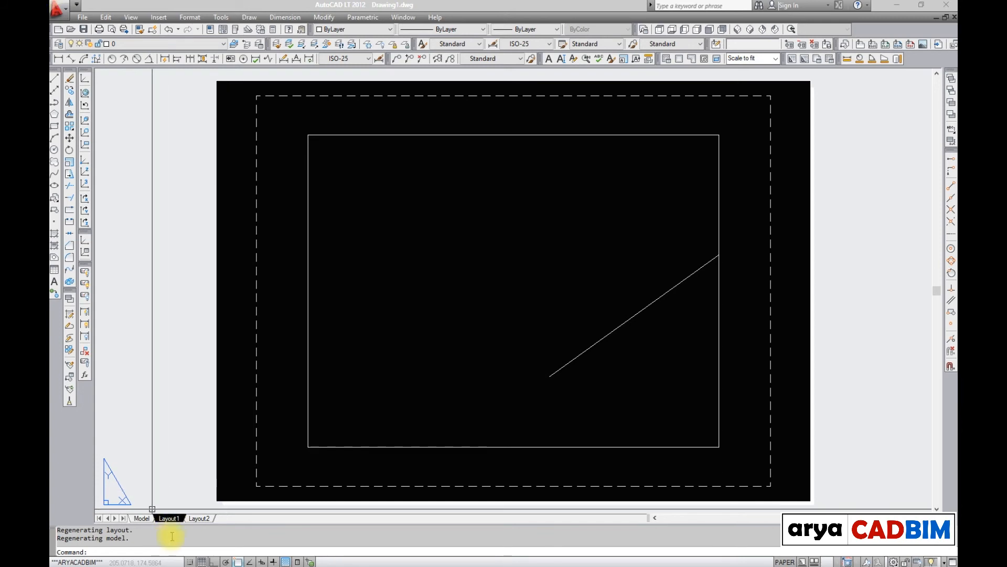
click(141, 519)
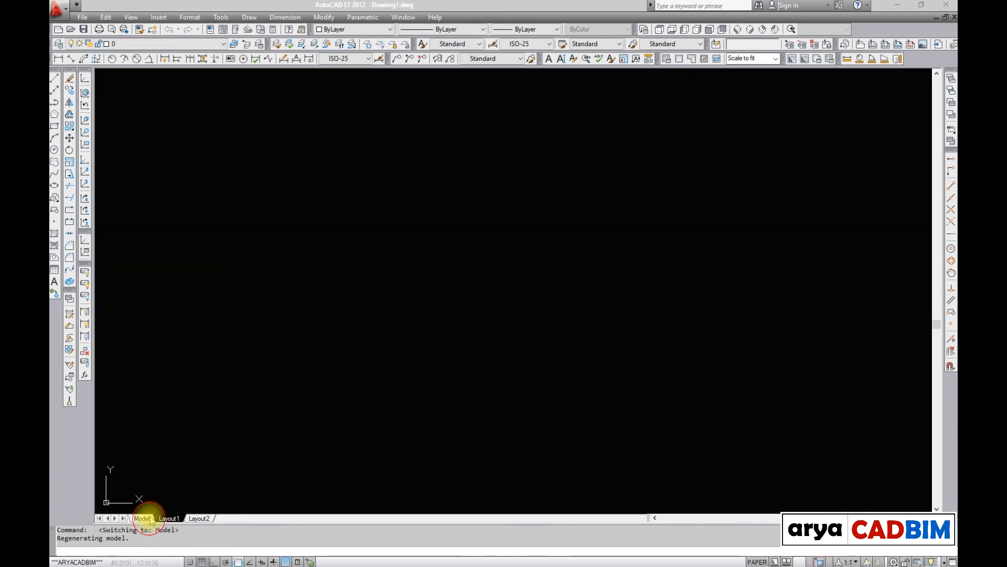